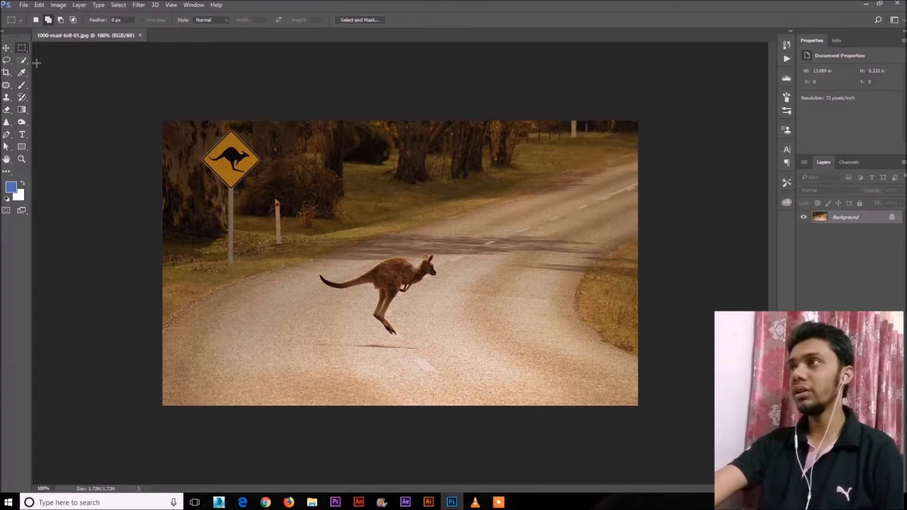
left_click(5, 48)
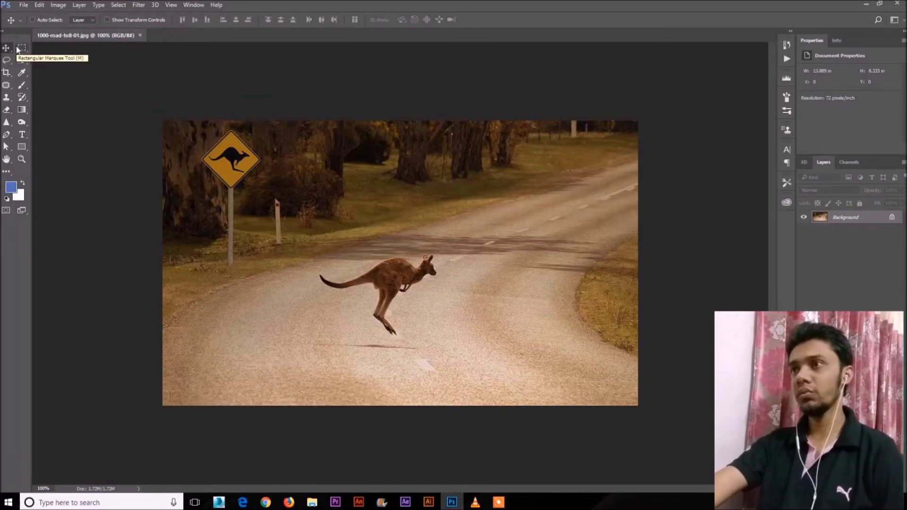
left_click(18, 49)
key("ctrl+plus")
key("ctrl+minus")
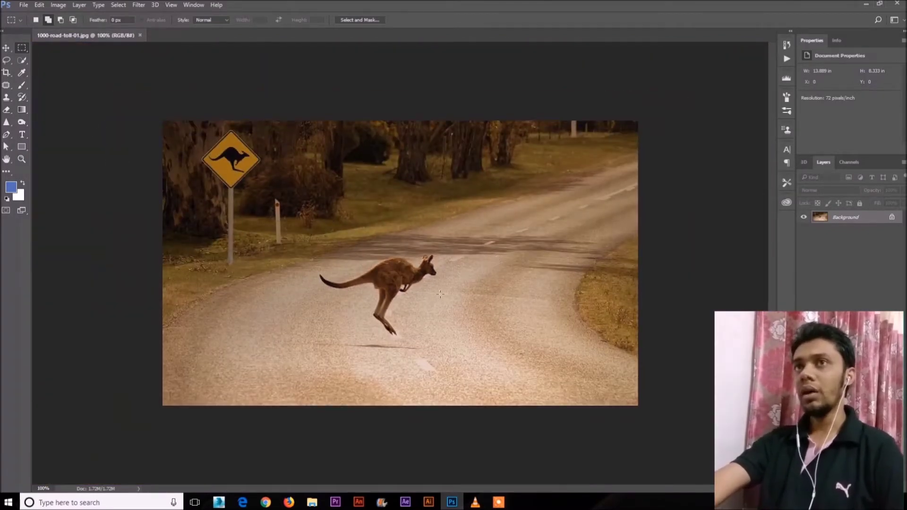
left_click(7, 48)
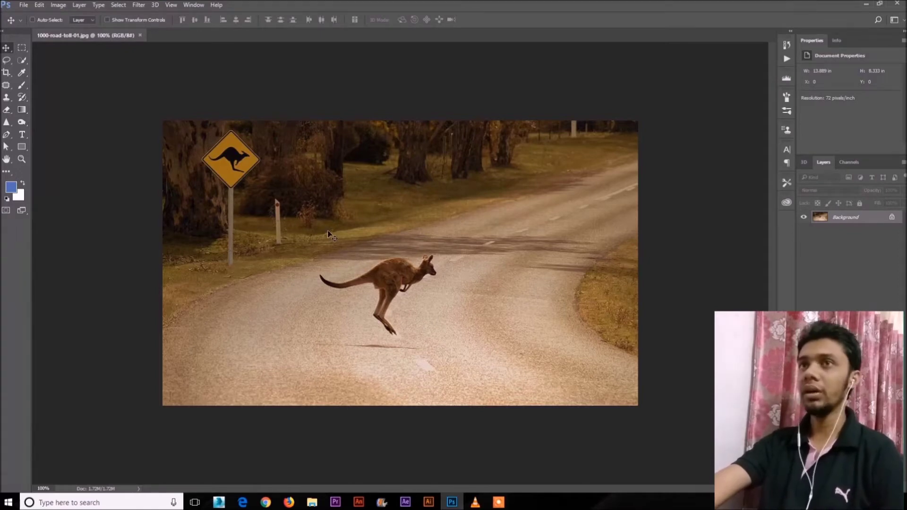
left_click(6, 87)
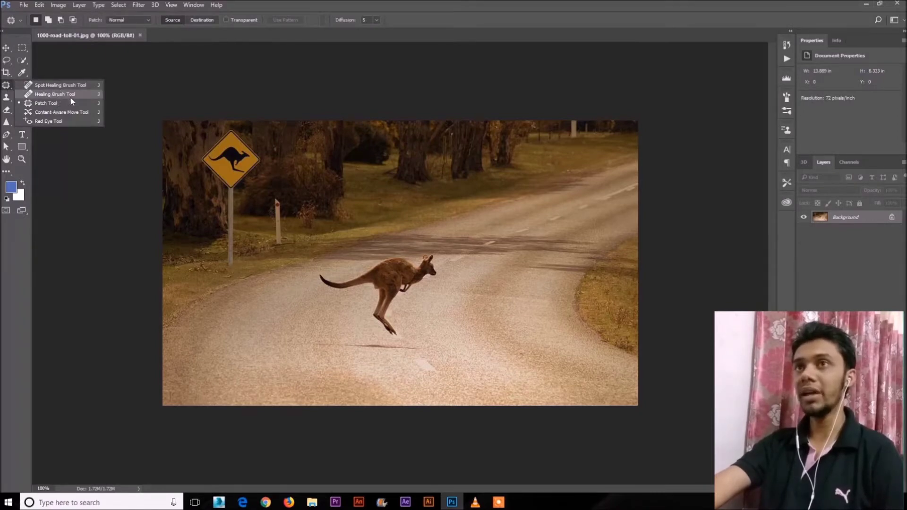
left_click(6, 98)
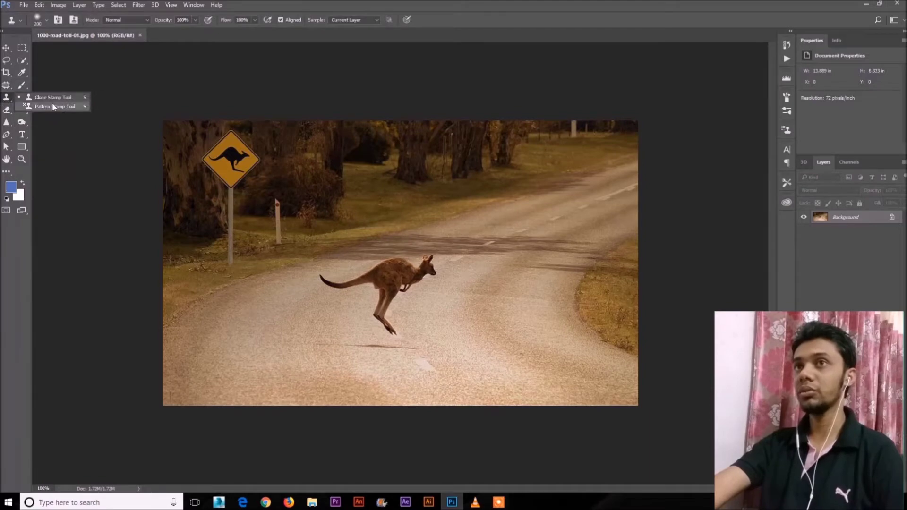
left_click(6, 97)
left_click(6, 50)
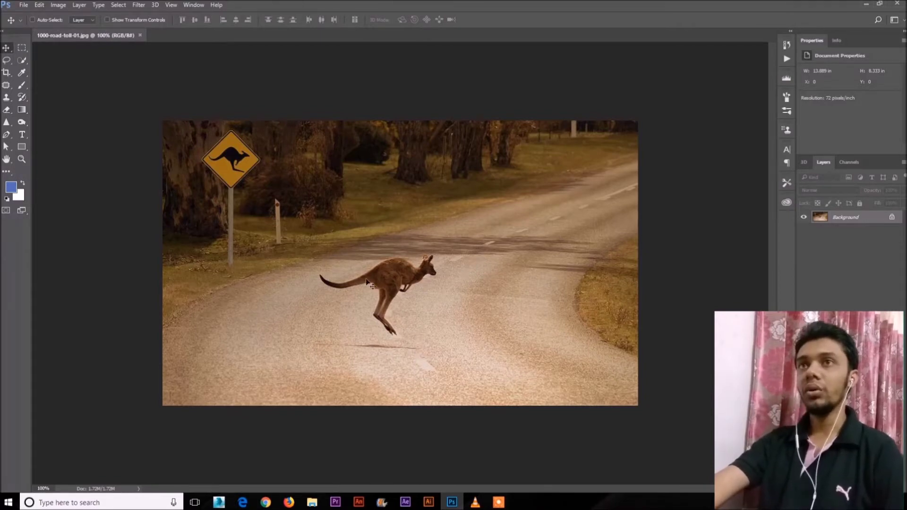
- Outline the jumping kangaroo together with its shadow on the road using the Patch Tool
left_click_drag(6, 85, 41, 87)
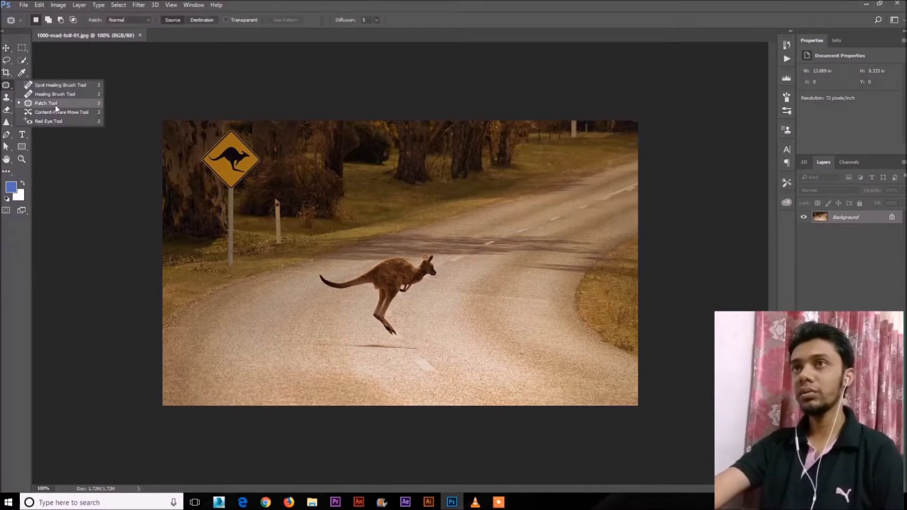
left_click(87, 108)
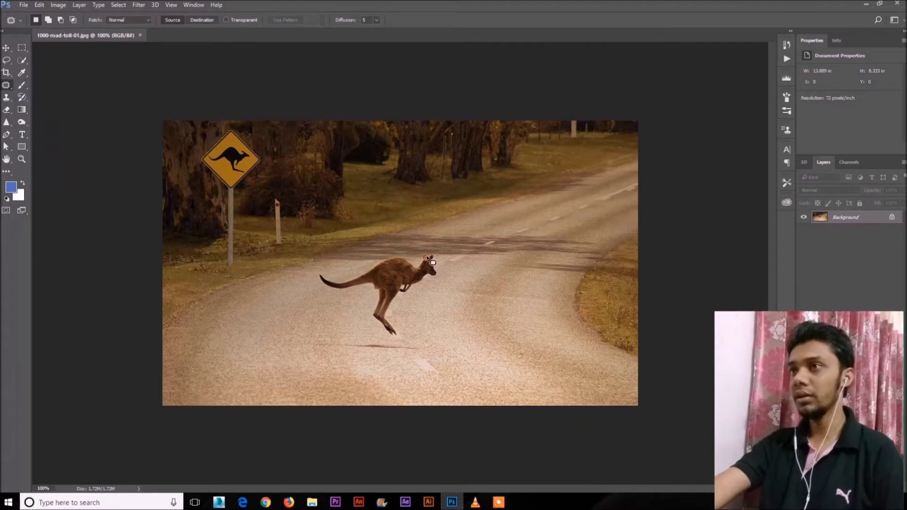
mouse_move(427, 249)
left_mouse_down()
mouse_move(380, 253)
mouse_move(351, 274)
mouse_move(317, 268)
mouse_move(330, 297)
left_mouse_up()
mouse_move(379, 336)
left_mouse_down()
mouse_move(311, 343)
mouse_move(413, 358)
mouse_move(424, 353)
mouse_move(401, 319)
mouse_move(436, 296)
left_mouse_up()
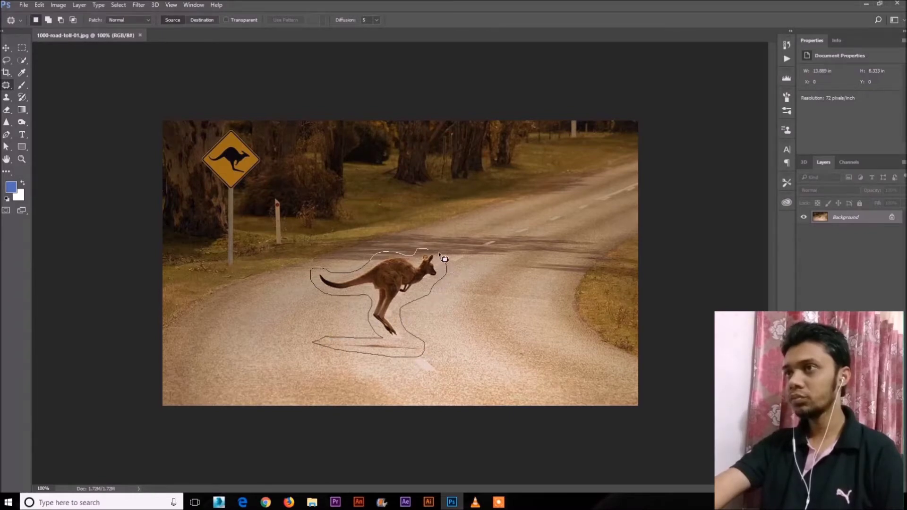
left_click_drag(435, 255, 432, 250)
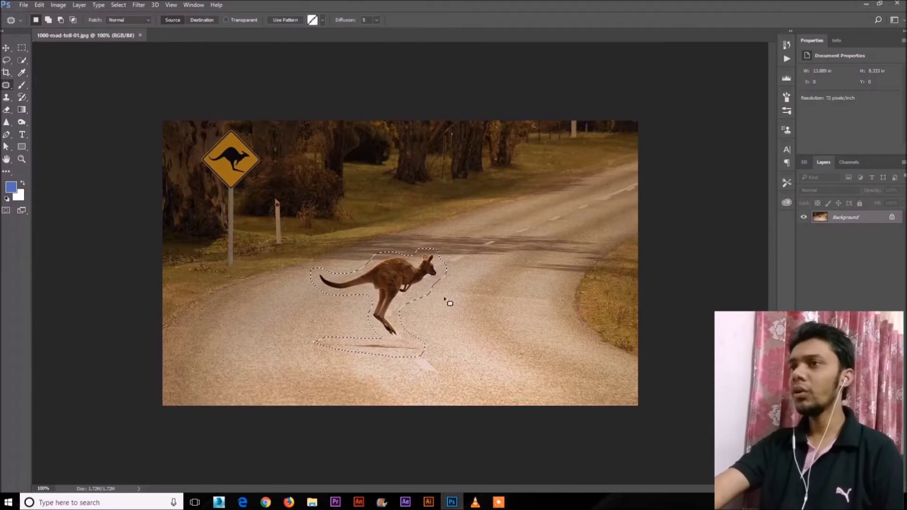
- Try a Content-Aware fill at 100% opacity on the kangaroo selection and undo it
left_click(41, 5)
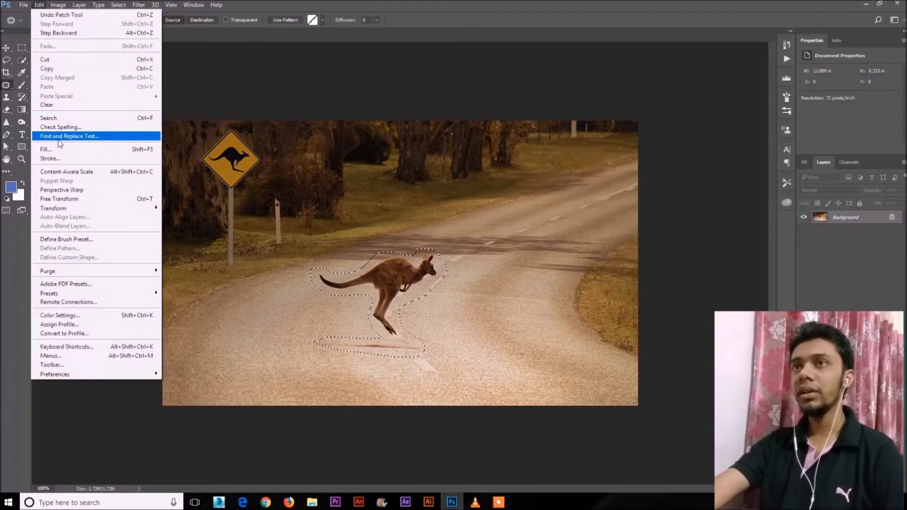
left_click(56, 148)
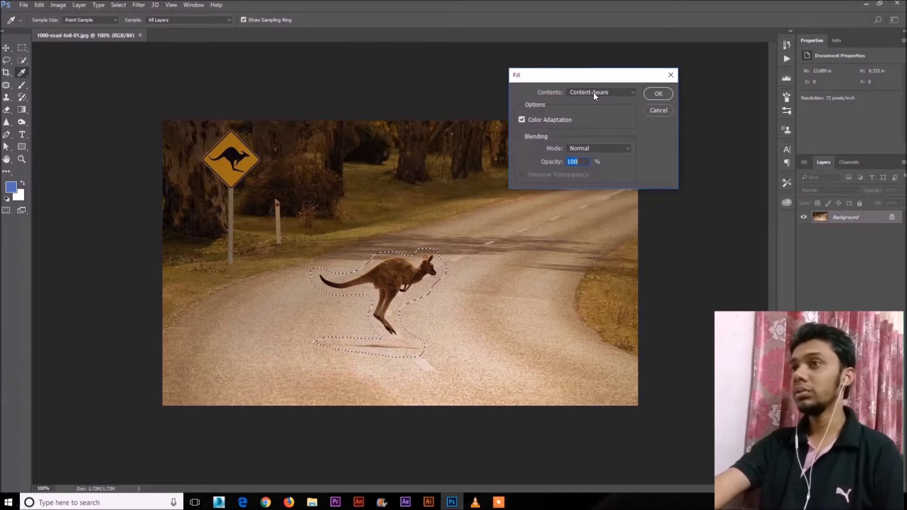
left_click_drag(616, 75, 168, 101)
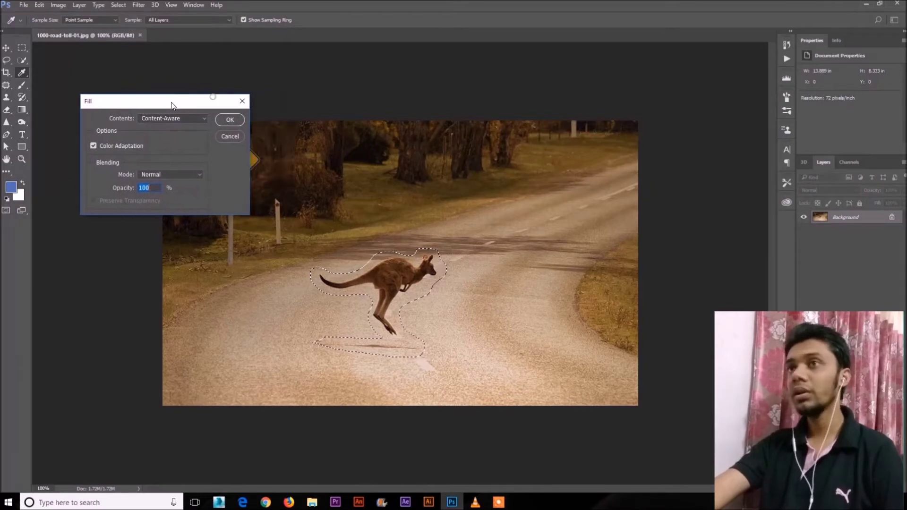
left_click(229, 120)
key("j")
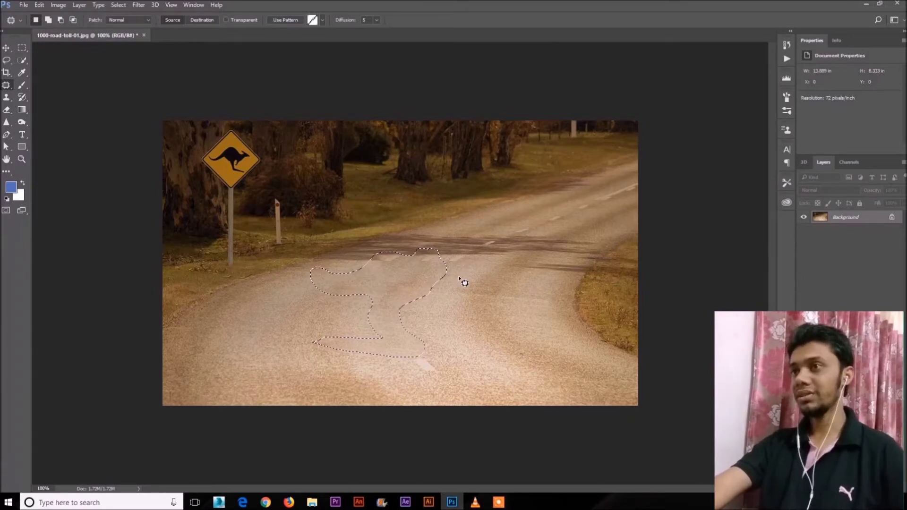
key("ctrl+z")
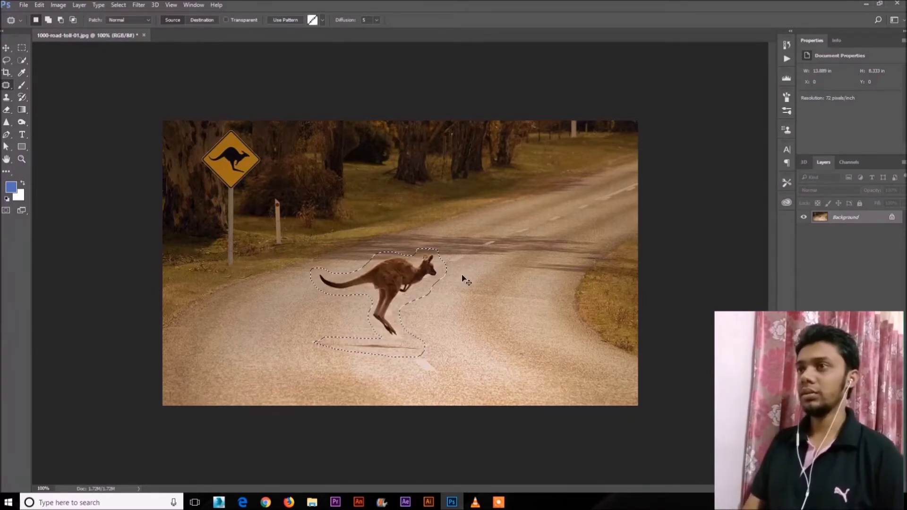
- Remove the kangaroo and its shadow with a Content-Aware fill in Normal mode at 100% opacity, and clear the selection
key("ctrl+plus")
scroll(443, 207, "down", 2)
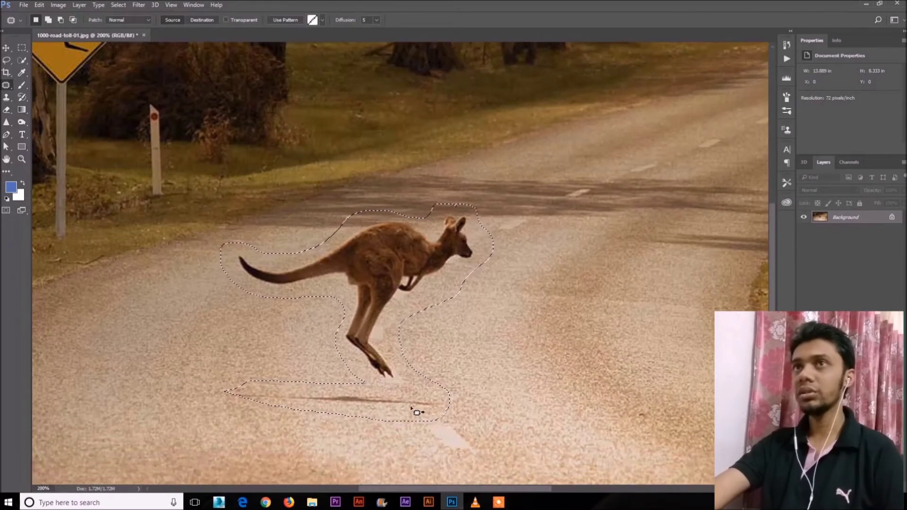
left_click(41, 5)
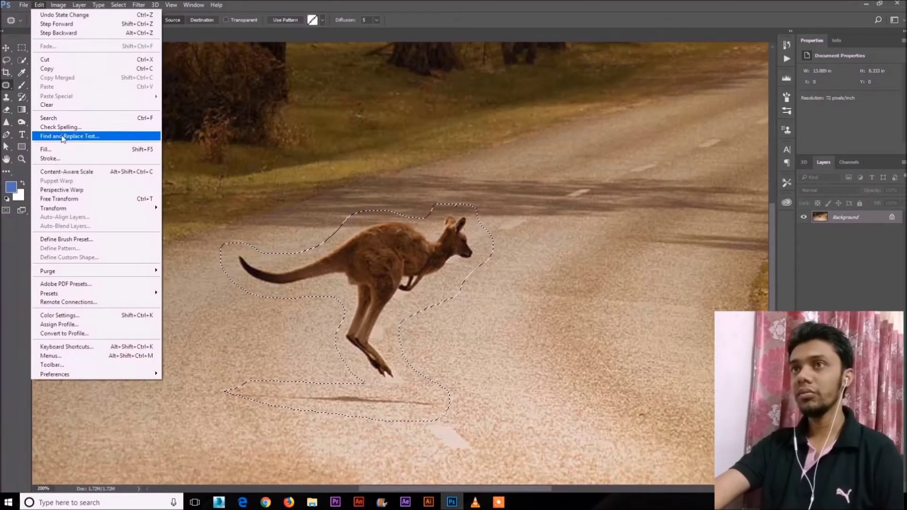
left_click(56, 149)
left_click_drag(179, 104, 603, 85)
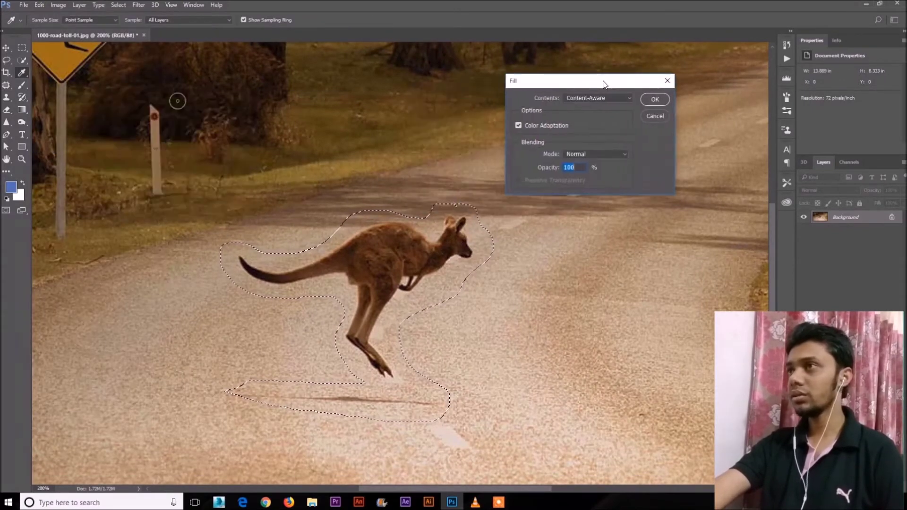
left_click(654, 99)
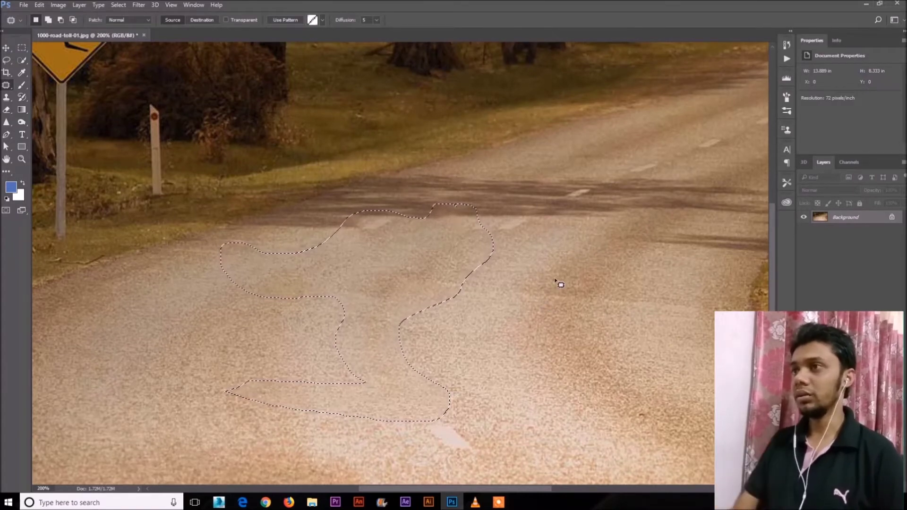
key("ctrl+minus")
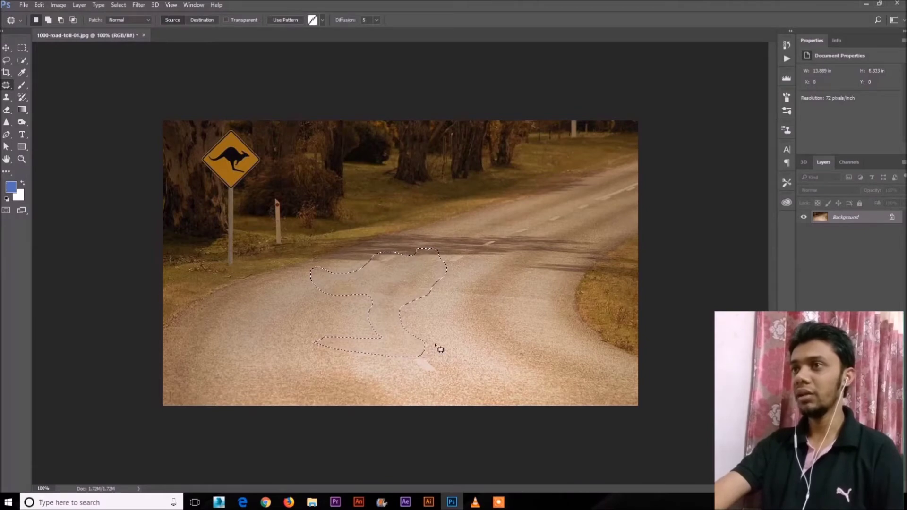
key("ctrl+d")
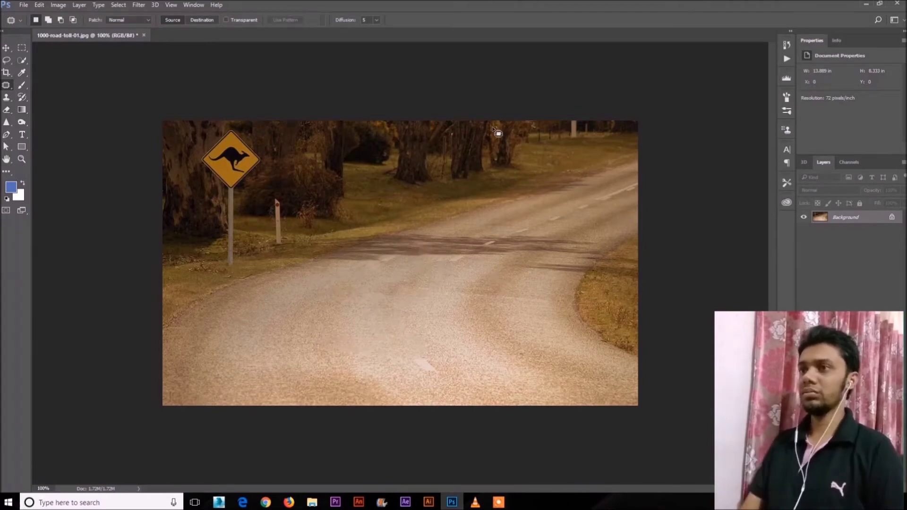
key("ctrl+plus")
key("ctrl+minus")
key("ctrl+minus")
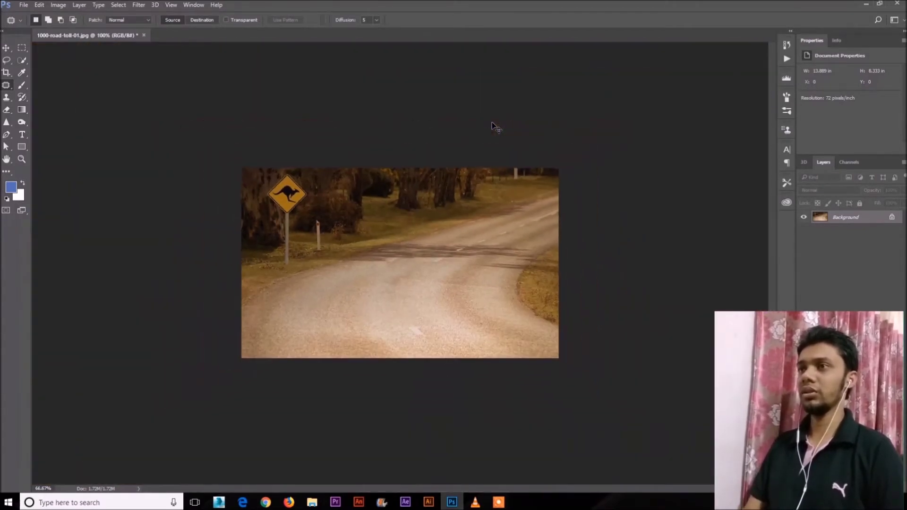
key("ctrl+plus")
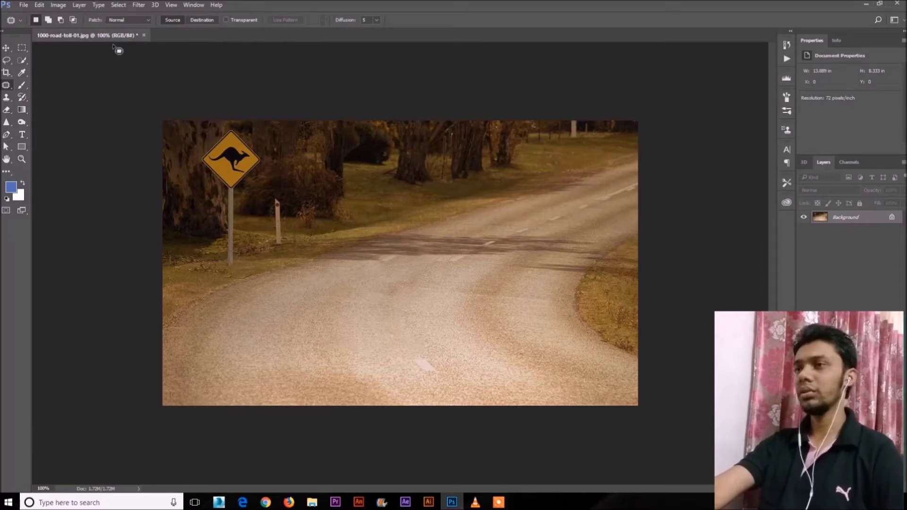
key("ctrl+plus")
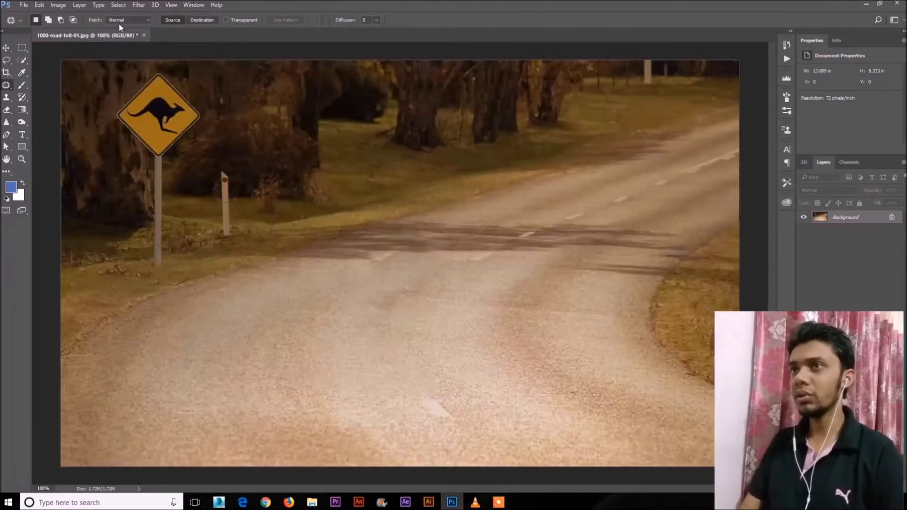
key("ctrl+minus")
- Close the road photo without saving it and open the recent file IMG_1658.JPG
left_click(144, 35)
left_click(442, 188)
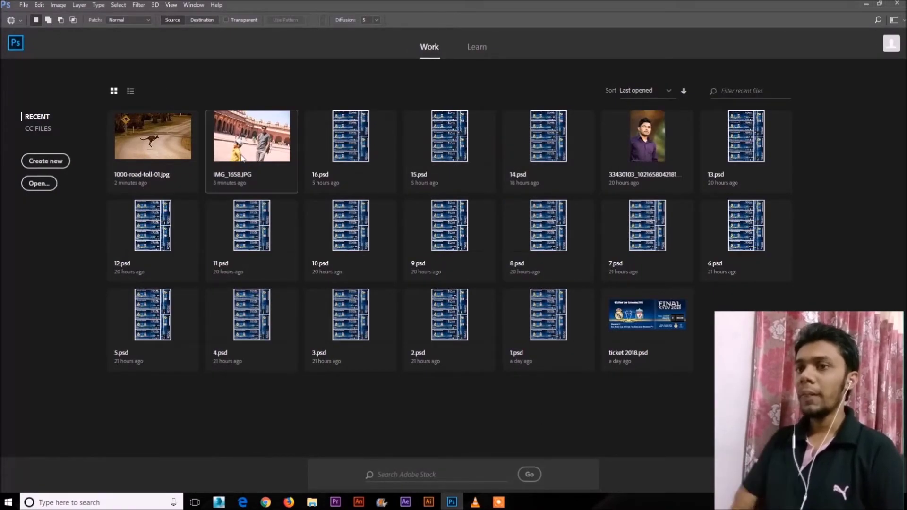
left_click(243, 158)
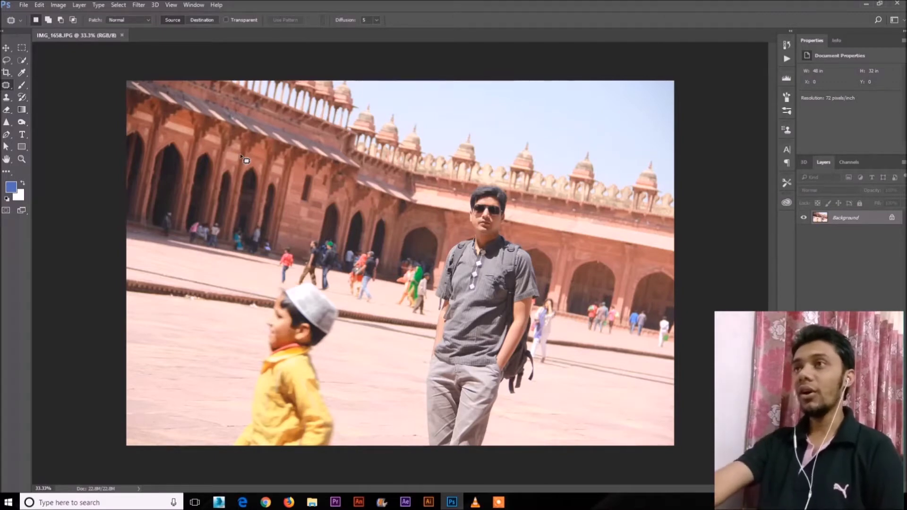
- Outline the boy in the yellow shirt and white cap down to the photo's lower edge using the Patch Tool
left_click(6, 47)
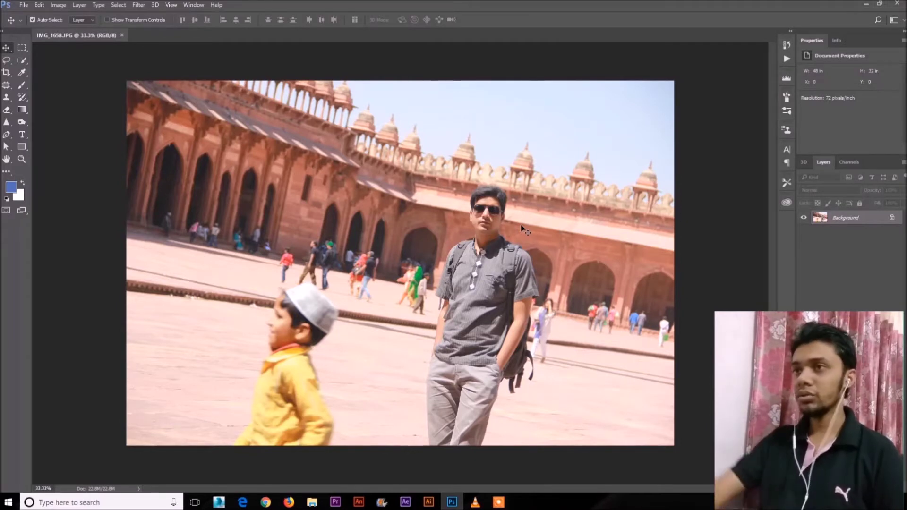
key("ctrl+plus")
left_click_drag(298, 300, 359, 207)
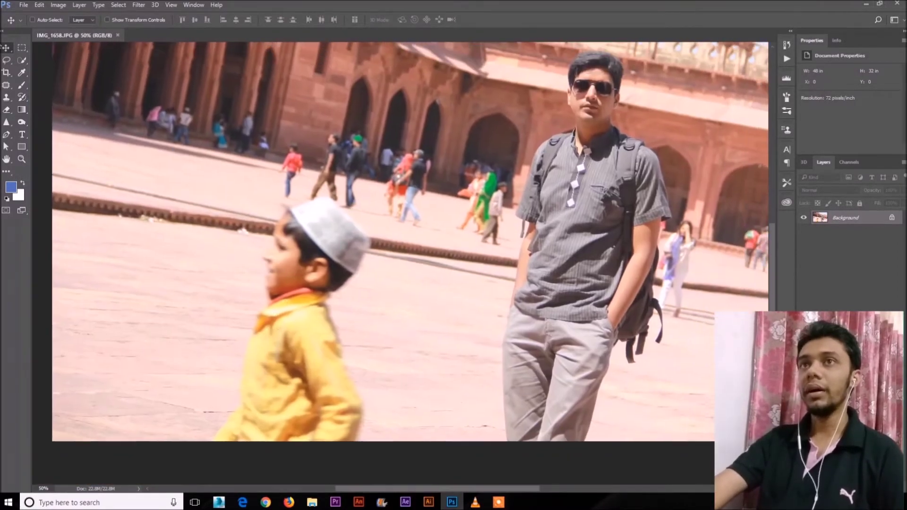
left_click(5, 86)
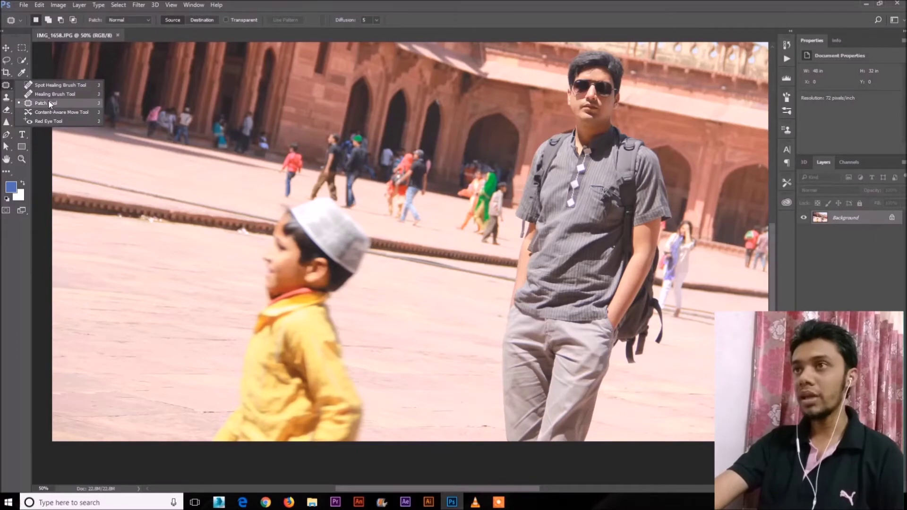
left_click(42, 105)
mouse_move(326, 193)
left_mouse_down()
mouse_move(280, 205)
mouse_move(255, 256)
mouse_move(257, 290)
mouse_move(231, 398)
mouse_move(208, 432)
mouse_move(240, 456)
mouse_move(352, 457)
mouse_move(368, 439)
mouse_move(366, 387)
mouse_move(344, 311)
mouse_move(376, 234)
mouse_move(314, 196)
left_mouse_up()
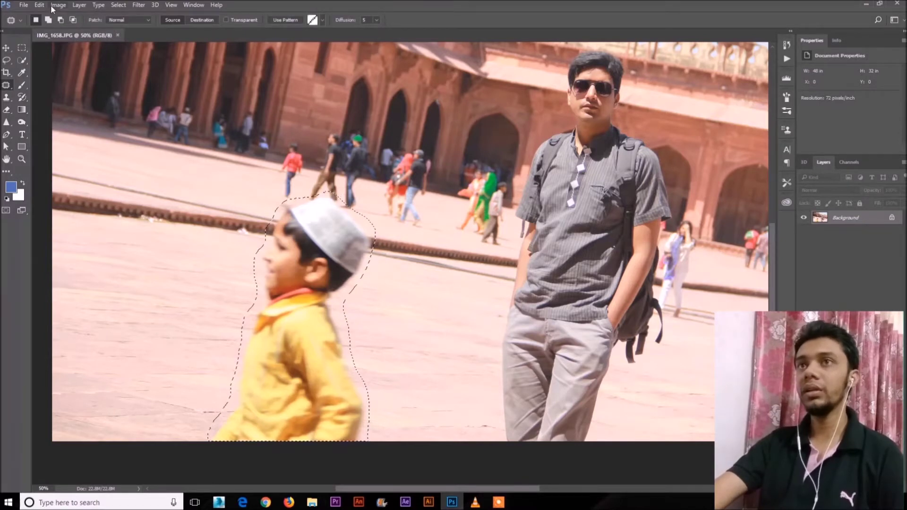
- Remove the boy with a Content-Aware fill in Normal mode at 100% opacity, and clear the selection
left_click(40, 5)
left_click(47, 149)
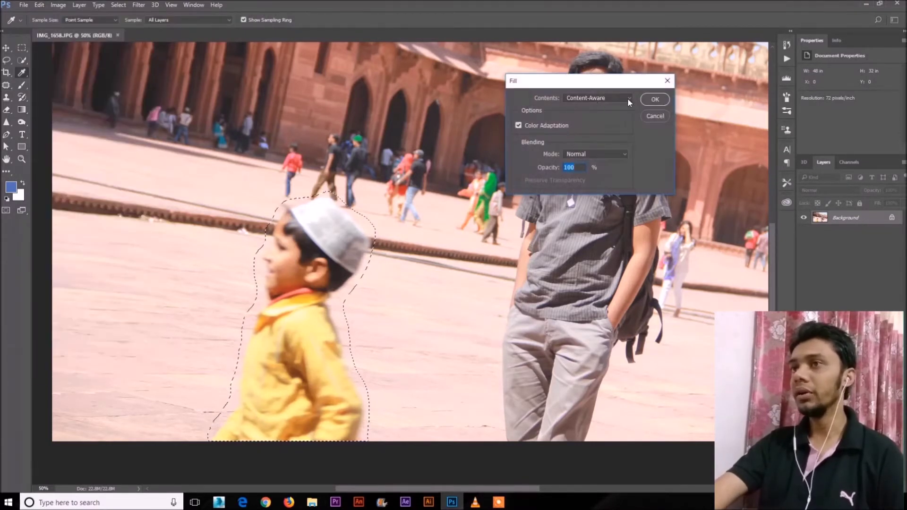
left_click(652, 98)
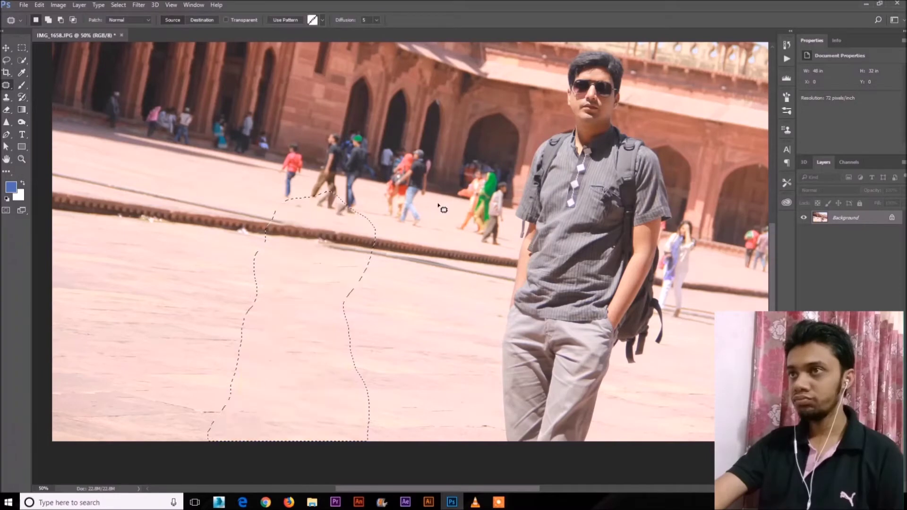
key("ctrl+d")
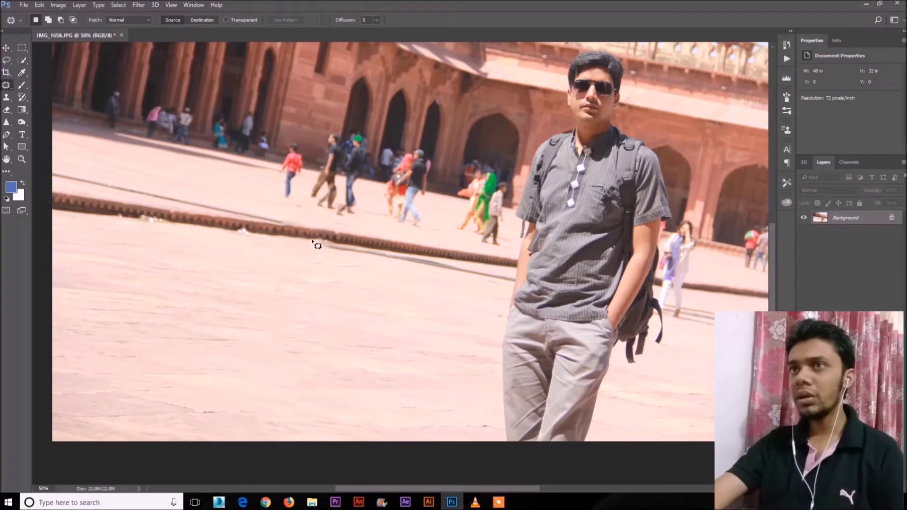
- Sample a clean area of the pink pavement below the kerb with the Clone Stamp tool
left_click(6, 98)
left_click(35, 98)
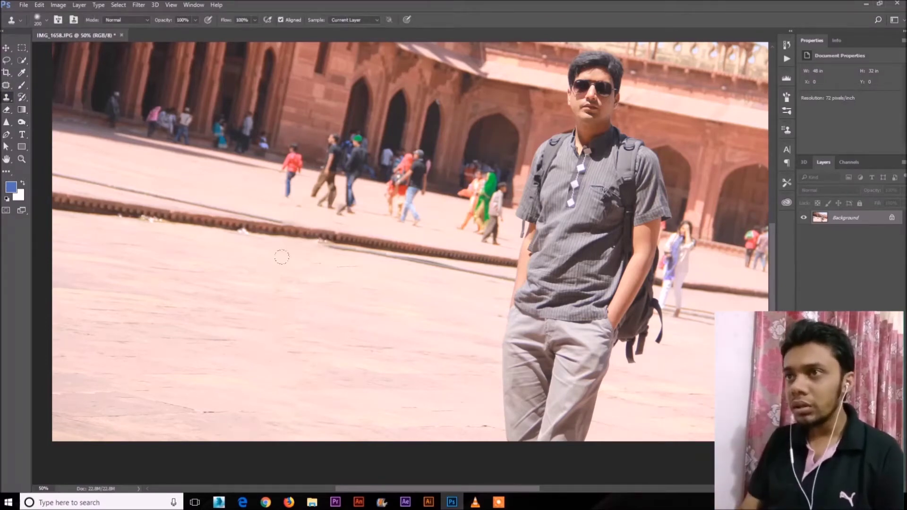
key("ctrl+plus")
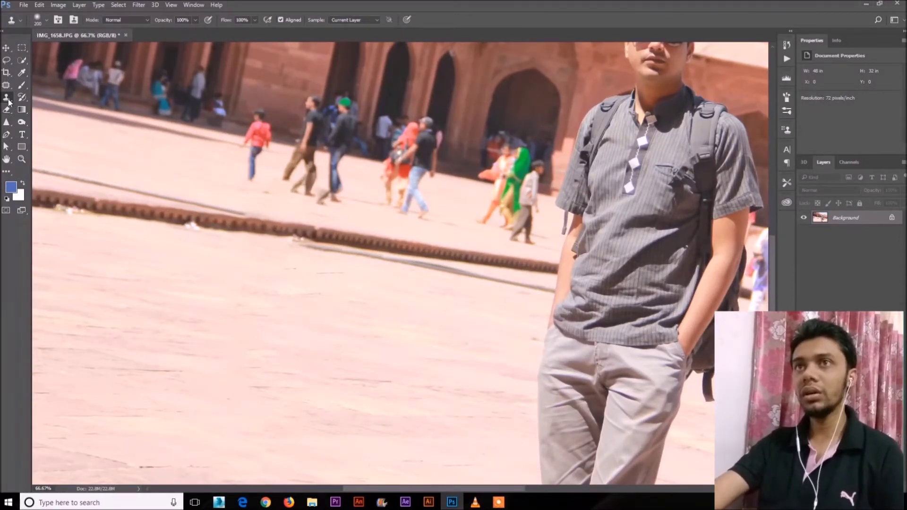
left_click(326, 313, "alt")
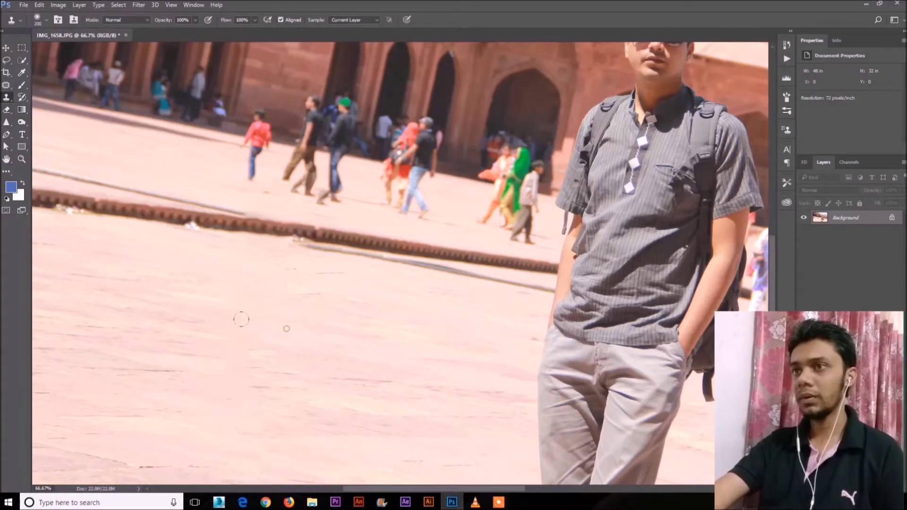
key("ctrl+minus")
key("ctrl+minus")
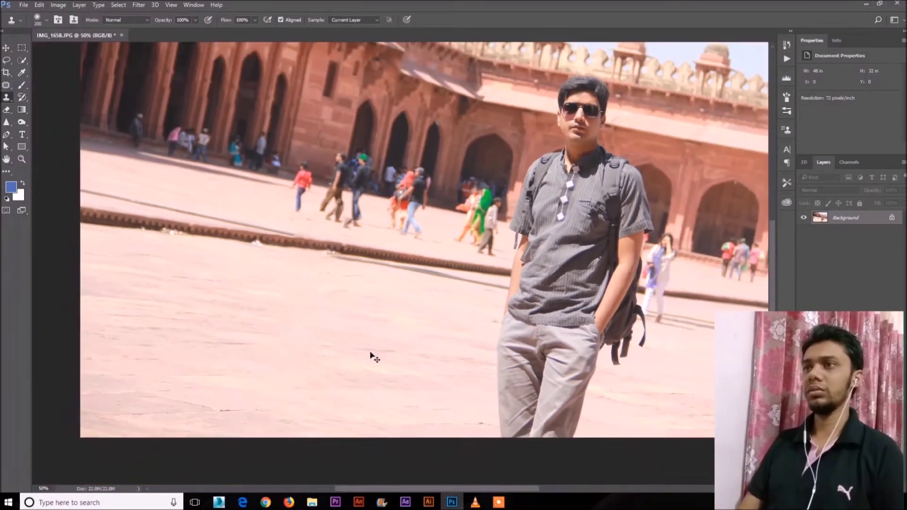
key("ctrl+plus")
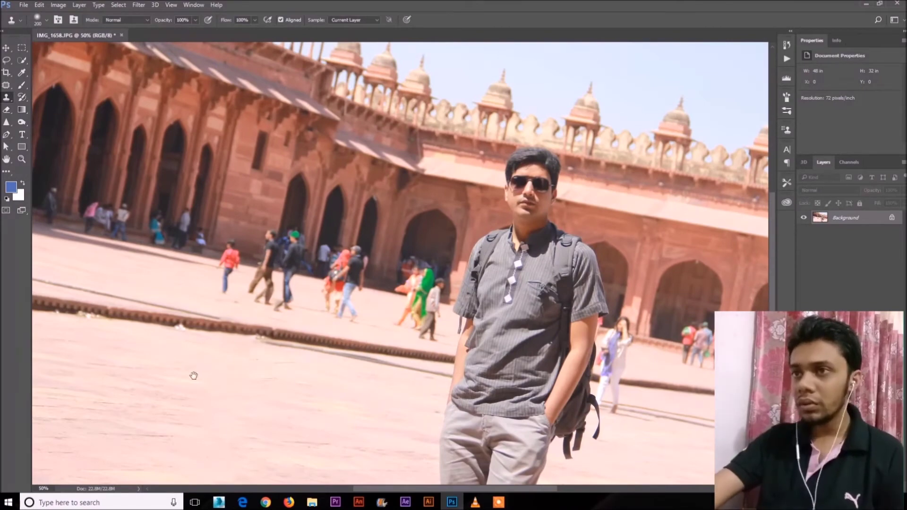
left_click_drag(197, 375, 247, 283)
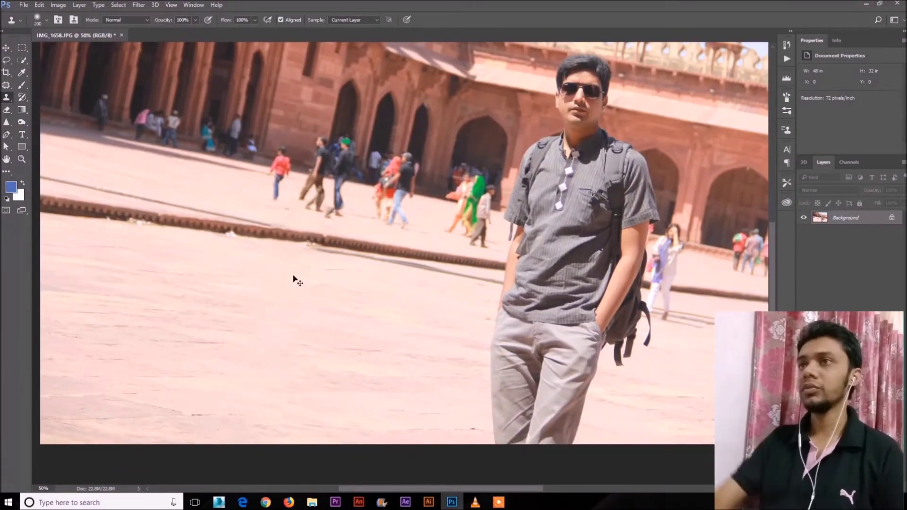
- Outline the blurred woman in white and blue behind the man's backpack using the Patch Tool
key("ctrl+plus")
left_click_drag(425, 227, 61, 225)
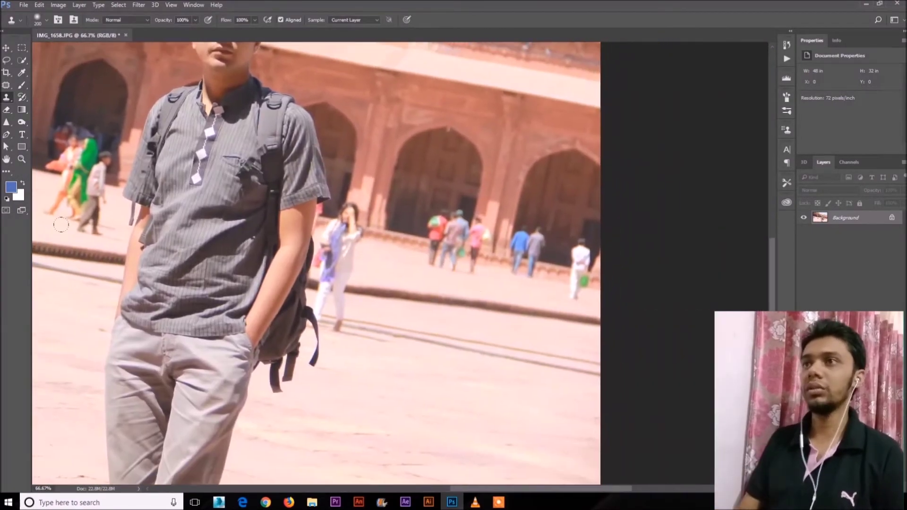
key("ctrl+plus")
left_click_drag(307, 144, 369, 180)
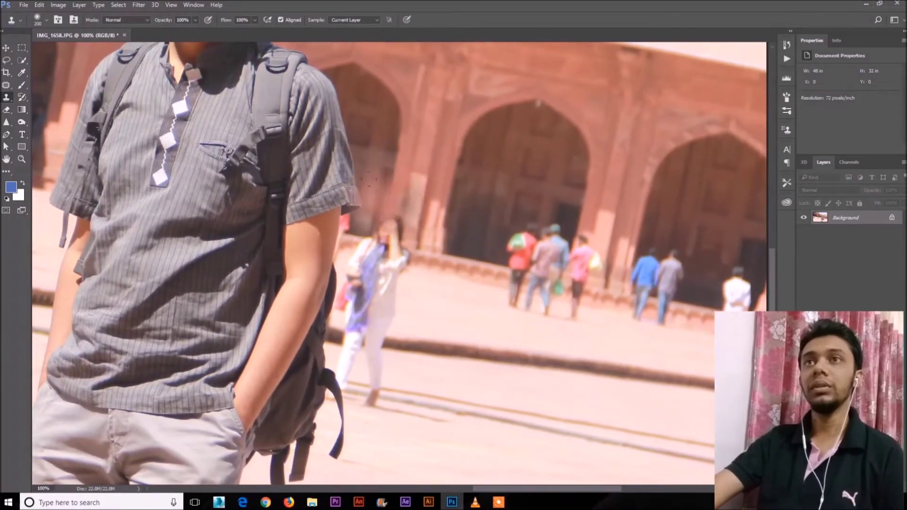
right_click(6, 86)
left_click(56, 104)
left_click_drag(385, 206, 347, 256)
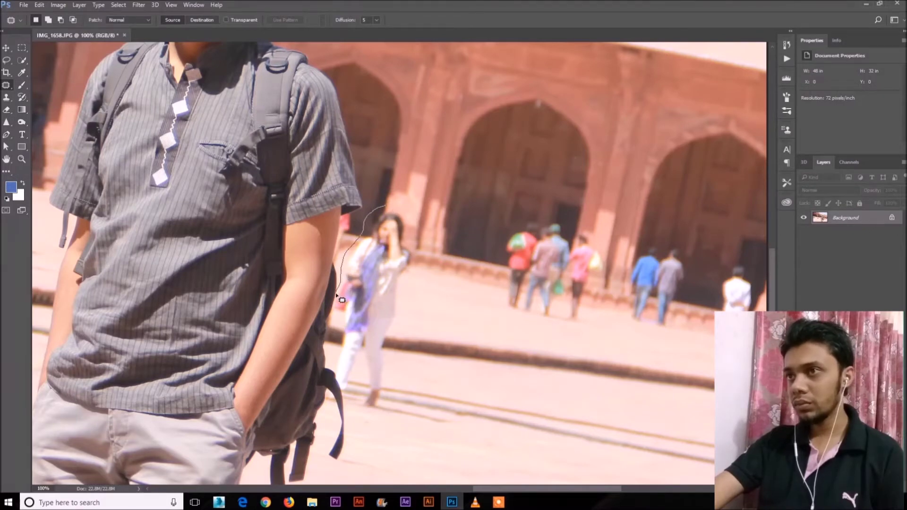
left_click_drag(338, 312, 342, 352)
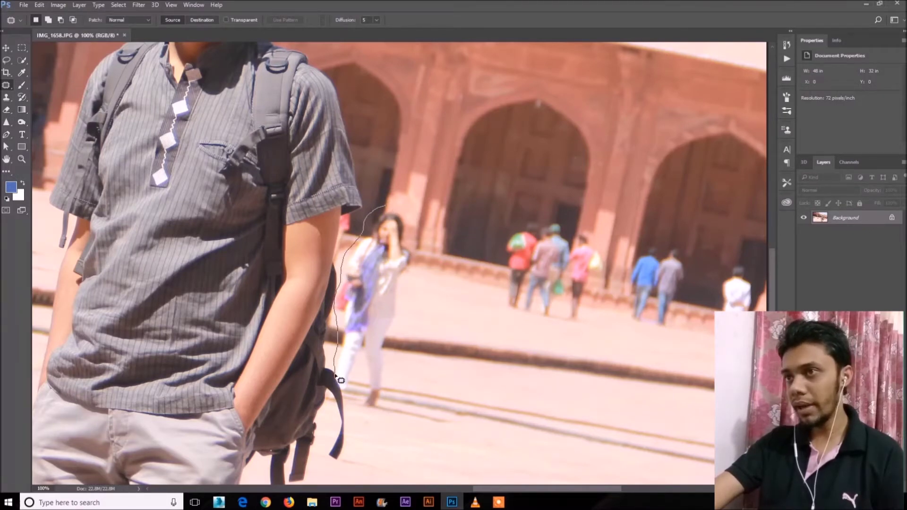
left_click_drag(384, 410, 393, 373)
mouse_move(390, 335)
left_mouse_down()
mouse_move(415, 259)
mouse_move(411, 233)
mouse_move(387, 206)
left_mouse_up()
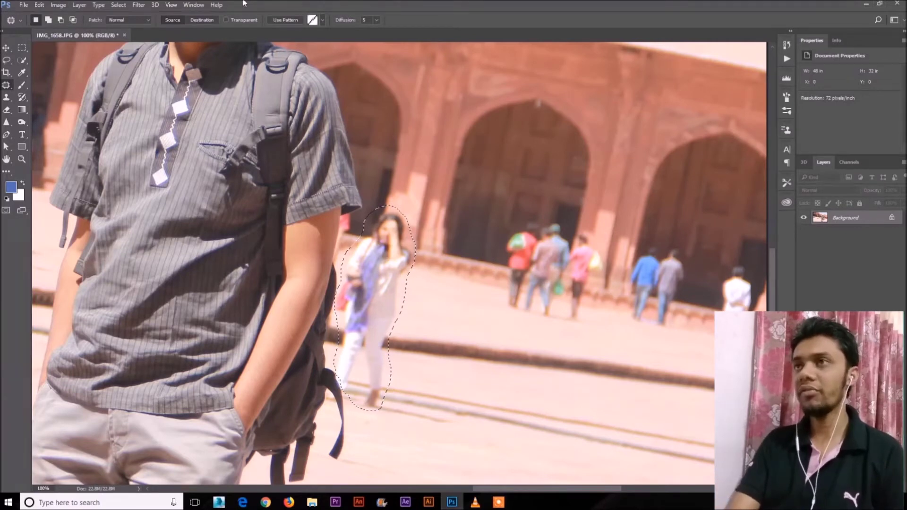
- Remove the outlined woman with a Content-Aware fill in Normal mode at 100% opacity, and clear the selection
key("shift+BackSpace")
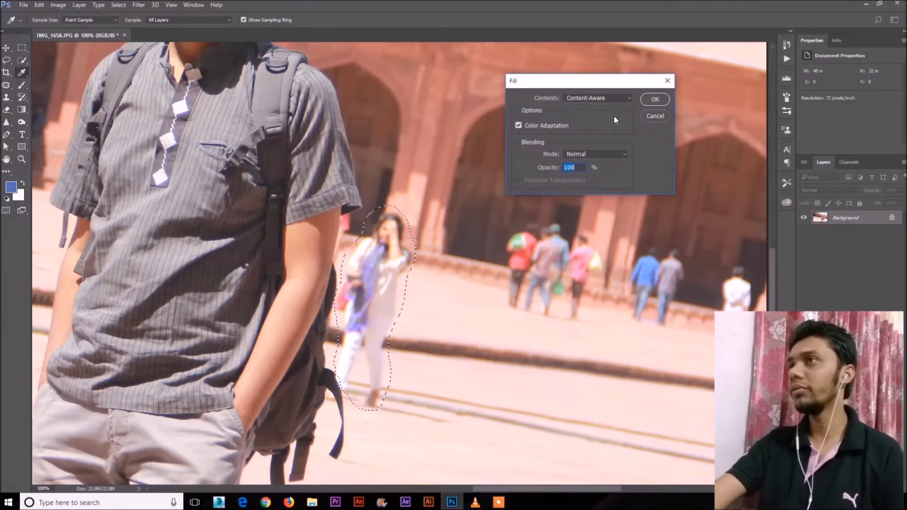
left_click(655, 99)
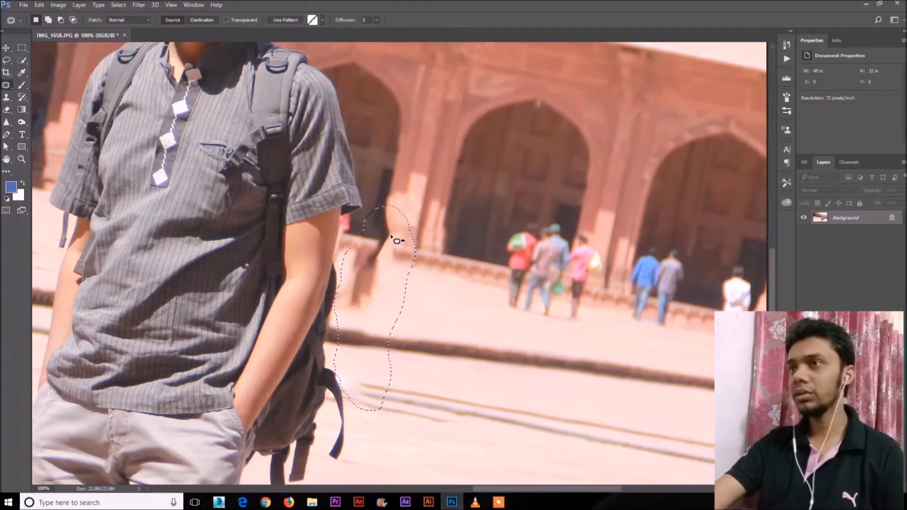
key("ctrl+d")
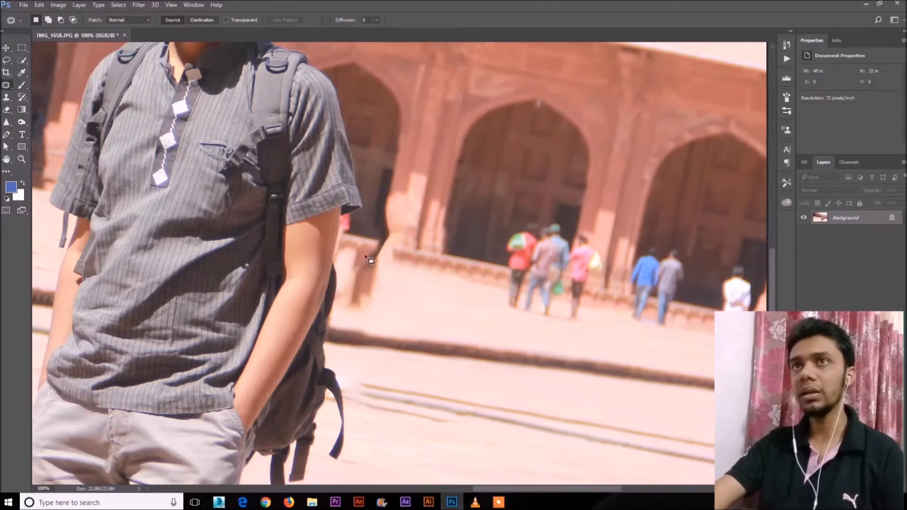
- Clean up the smear by the pillar beside the man's elbow and the spot in the middle arch with Content-Aware fills
right_click(4, 86)
left_click(47, 103)
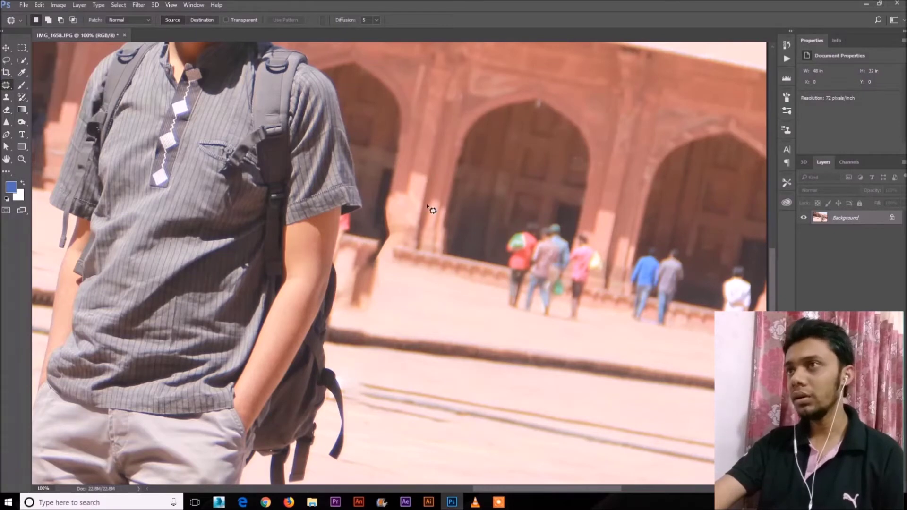
mouse_move(383, 280)
left_mouse_down()
mouse_move(398, 255)
mouse_move(400, 194)
left_mouse_up()
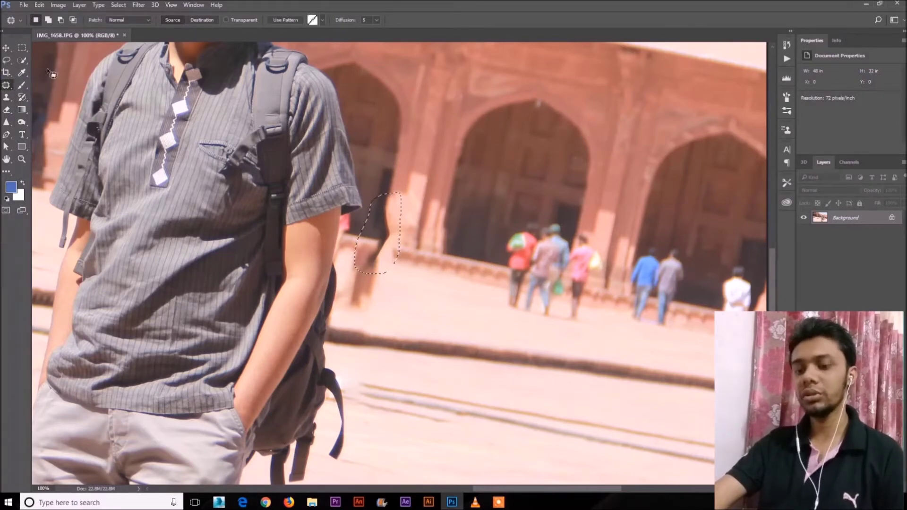
key("shift+F5")
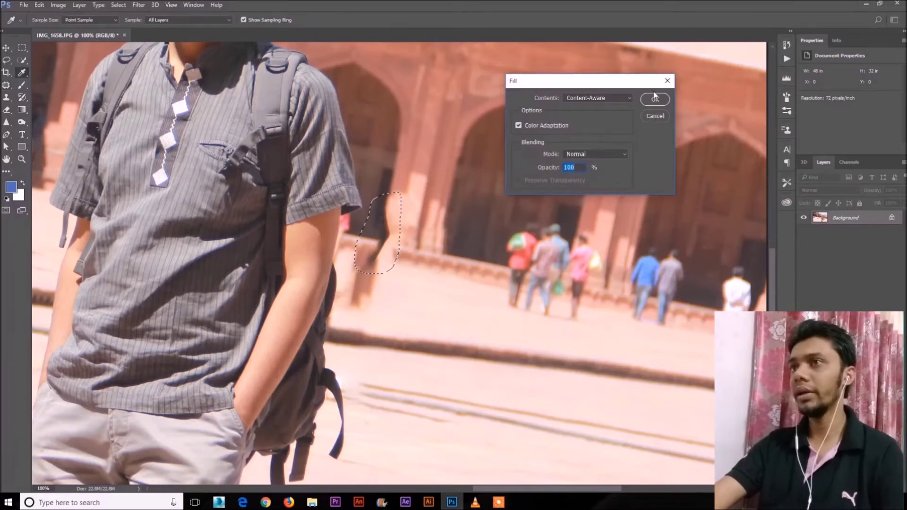
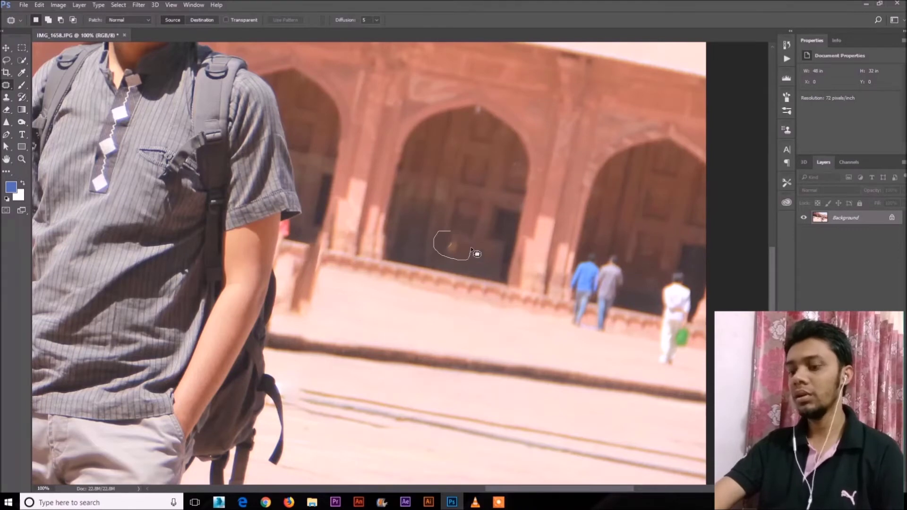
key("shift+F5")
left_click(659, 100)
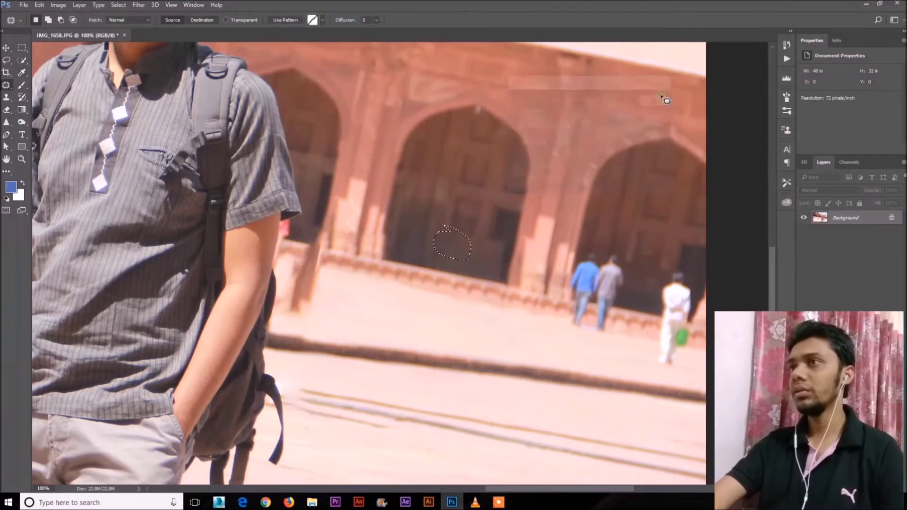
- Outline the two people in blue and grey below the far arch, remove them with a Content-Aware fill, and clear the selection
scroll(593, 274, "right", 5)
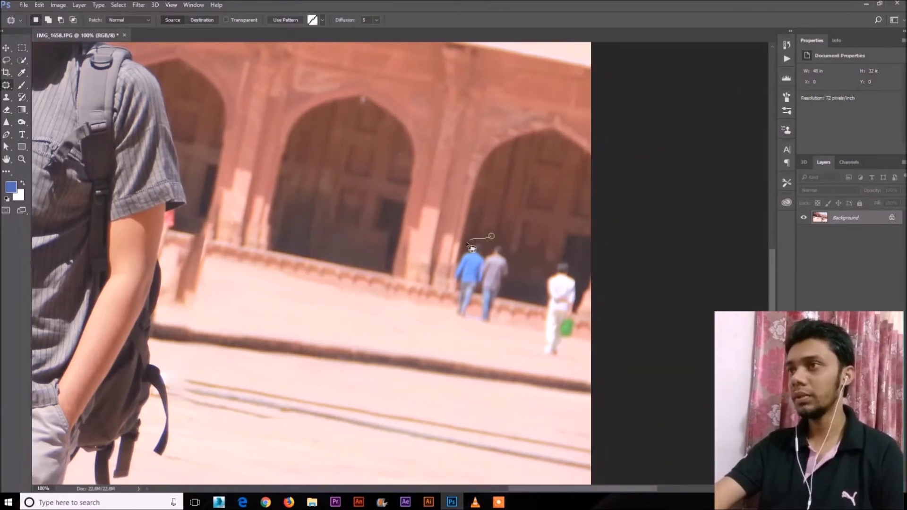
mouse_move(453, 328)
left_mouse_down()
mouse_move(487, 331)
mouse_move(499, 321)
mouse_move(514, 264)
mouse_move(496, 235)
left_mouse_up()
key("shift+F5")
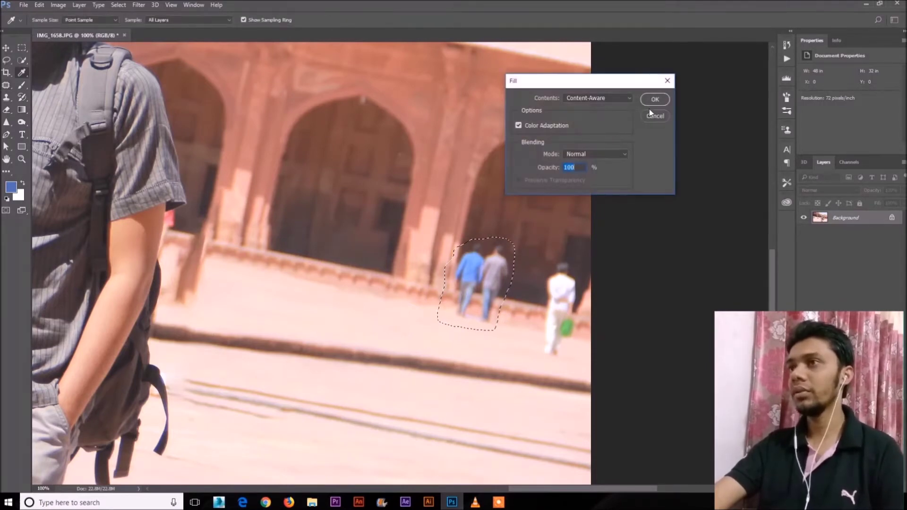
left_click(652, 100)
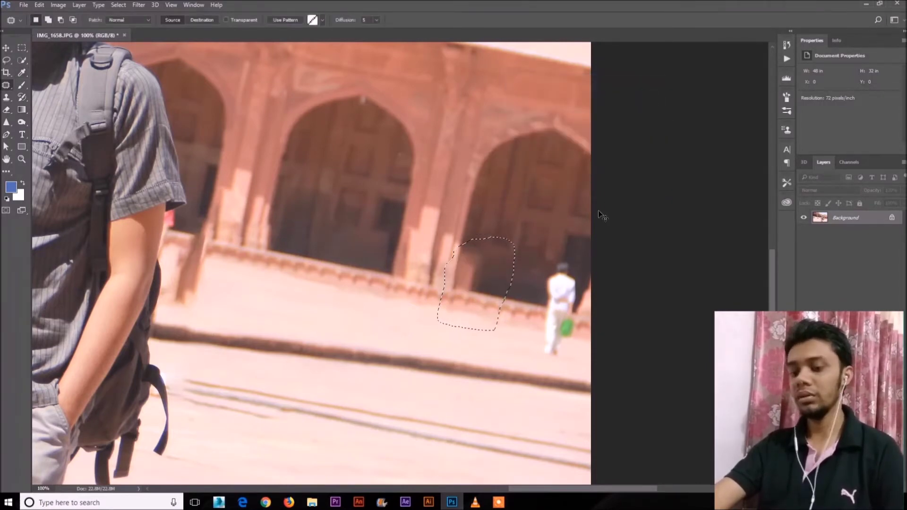
key("ctrl+d")
- Outline the man in white with the green bag, remove him with a Content-Aware fill, and clear the selection
mouse_move(558, 253)
left_mouse_down()
mouse_move(529, 313)
mouse_move(529, 353)
mouse_move(552, 366)
left_mouse_up()
left_click_drag(567, 260, 563, 255)
key("i")
key("shift+F5")
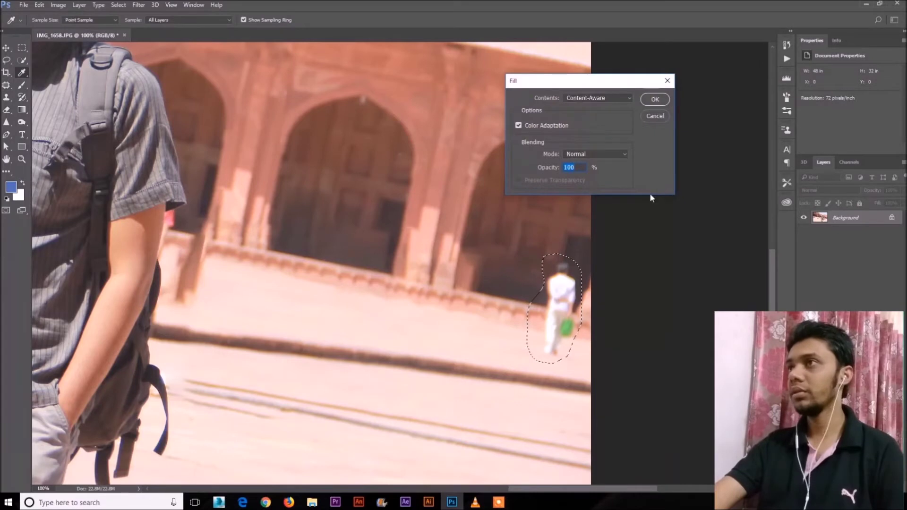
left_click(654, 99)
key("j")
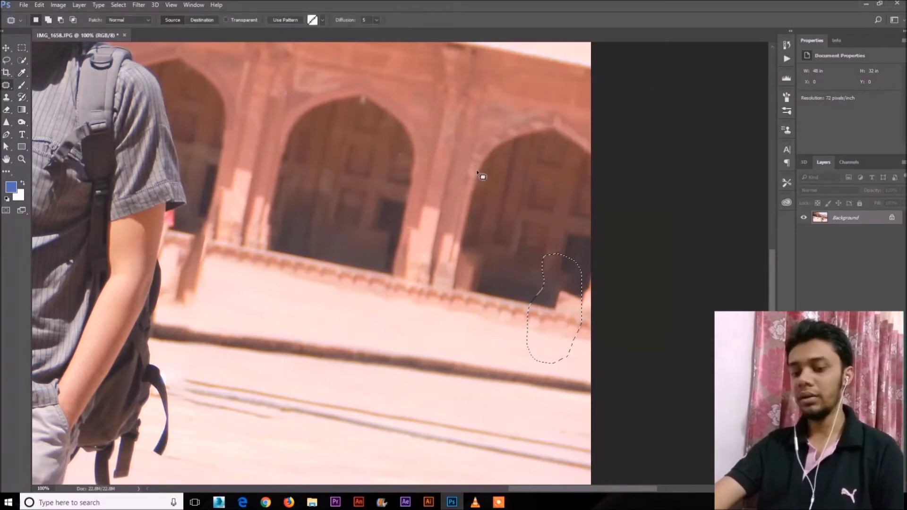
key("ctrl+d")
- Outline the leftover patch on the low wall near the photo's right edge and replace it with a Content-Aware fill
left_click_drag(551, 284, 550, 334)
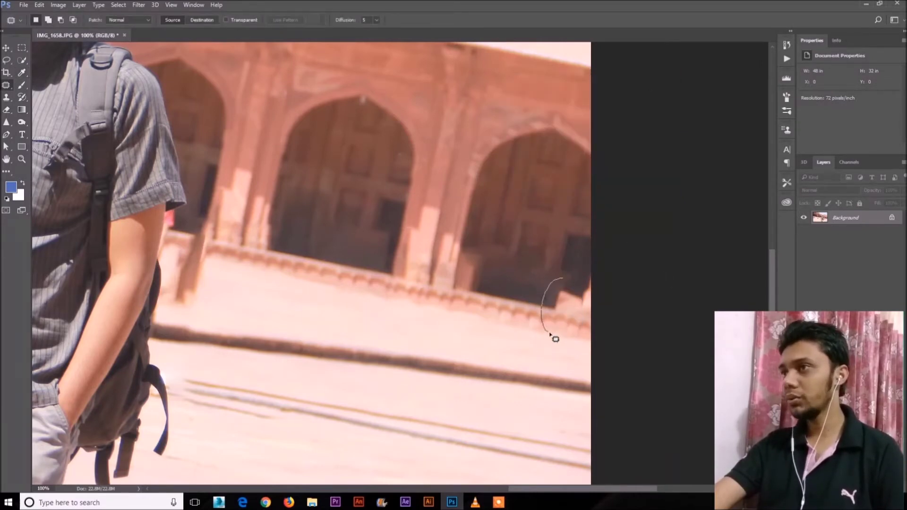
left_click_drag(554, 282, 552, 278)
key("i")
key("shift+BackSpace")
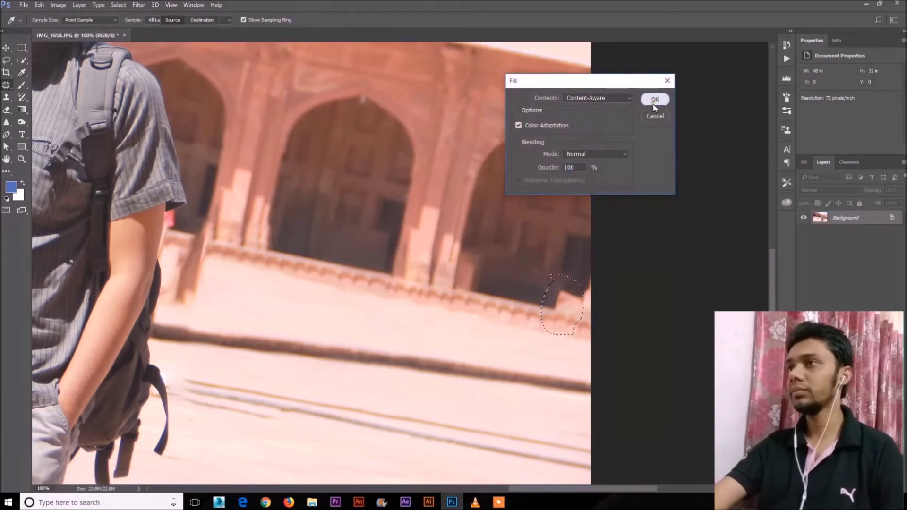
left_click(654, 100)
key("j")
- Outline the child in the red top walking across the courtyard using the Patch Tool
key("ctrl+minus")
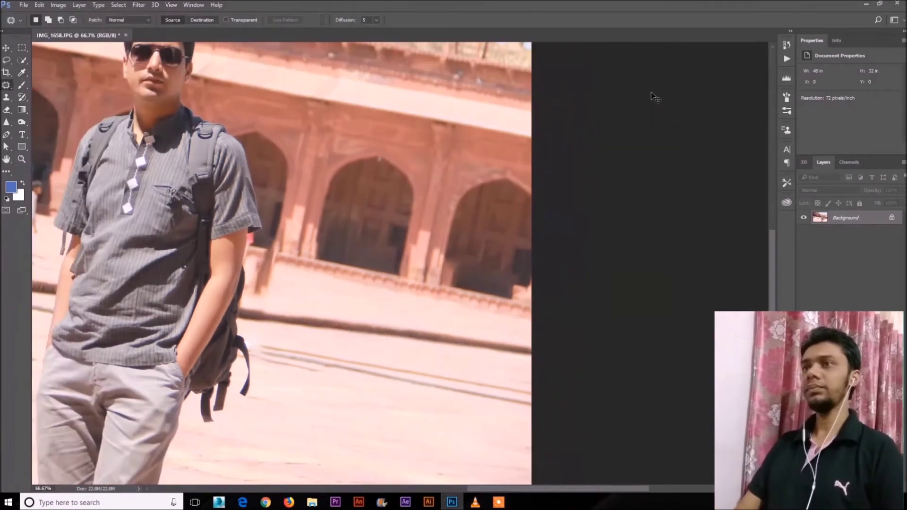
key("ctrl+minus")
key("ctrl+minus")
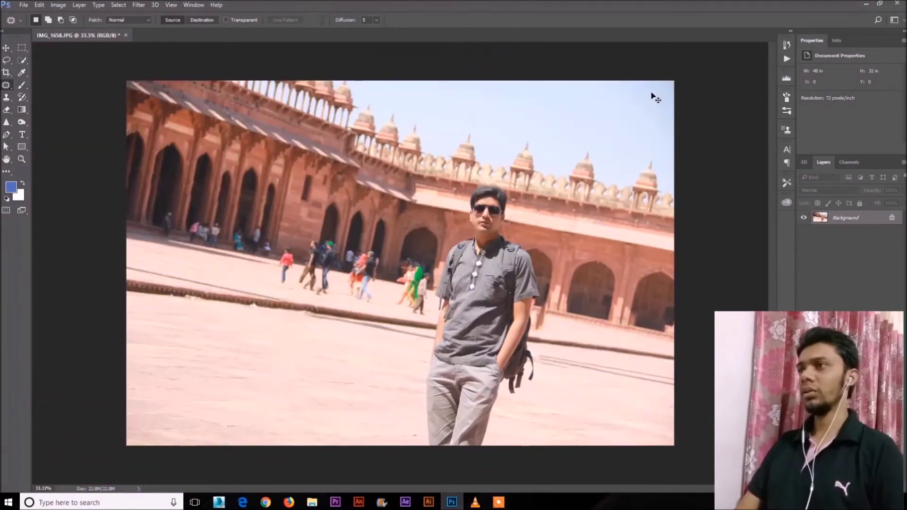
key("ctrl+plus")
key("ctrl+plus")
left_click_drag(360, 312, 530, 340)
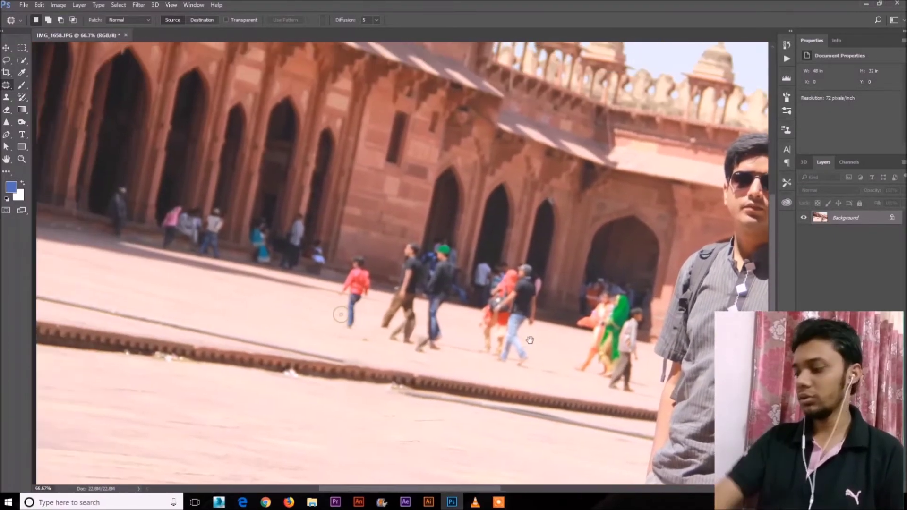
key("ctrl+plus")
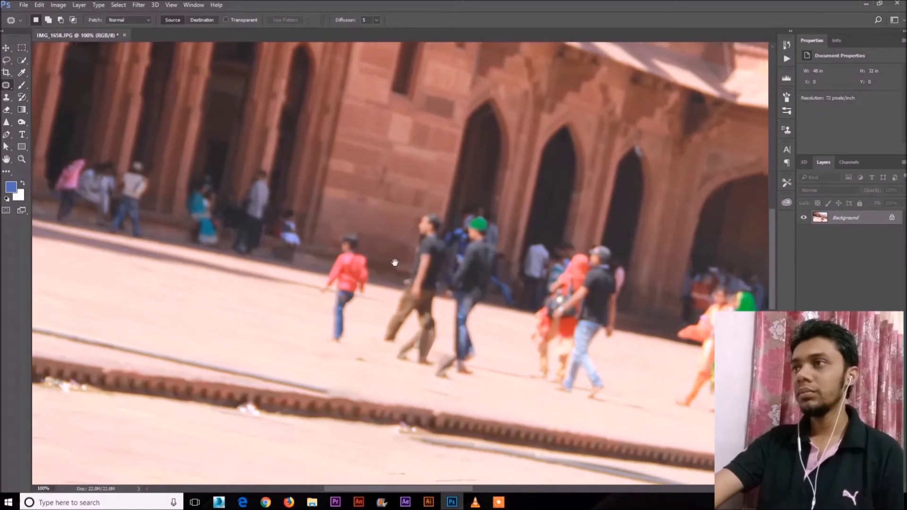
left_click_drag(395, 263, 373, 229)
left_click_drag(102, 163, 148, 192)
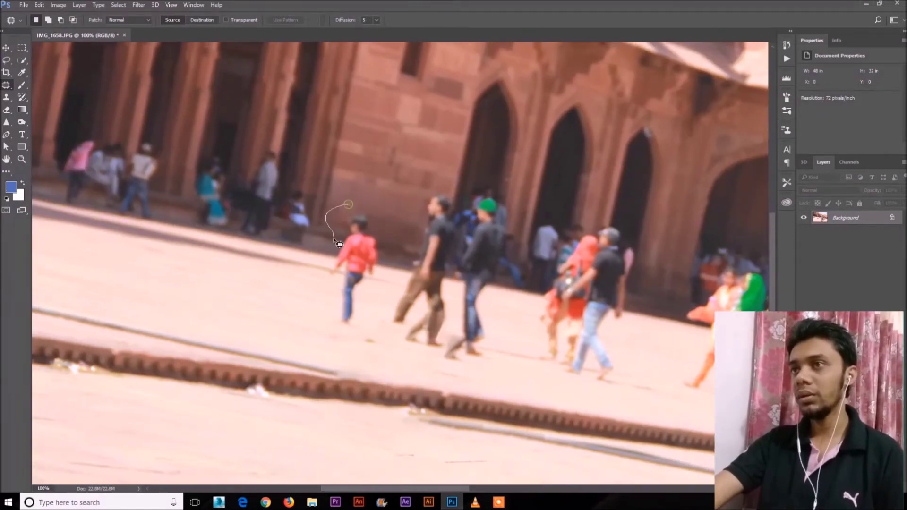
mouse_move(352, 340)
left_mouse_down()
mouse_move(367, 320)
mouse_move(383, 281)
mouse_move(381, 223)
mouse_move(344, 204)
left_mouse_up()
- Remove the child in red with a Content-Aware fill and clear the selection
key("shift+F5")
key("Return")
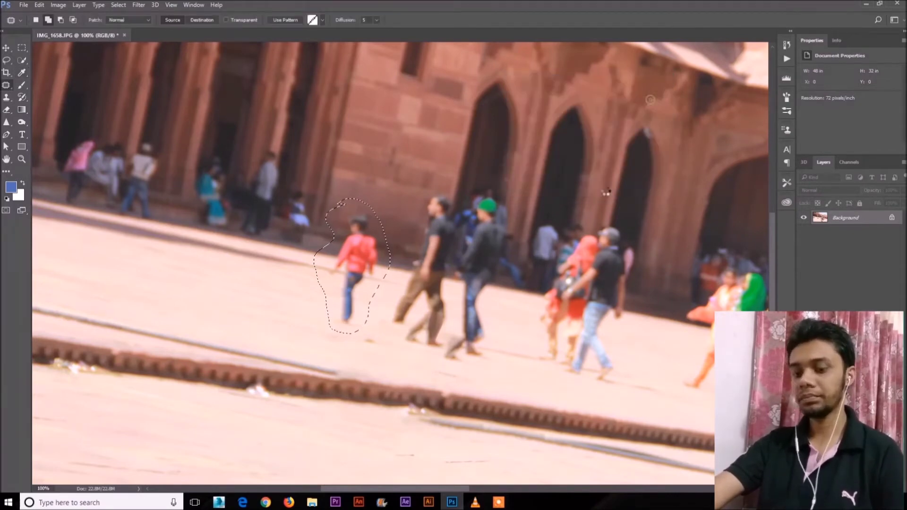
key("ctrl+d")
- Outline the two walking men, one in a green cap, remove them with a Content-Aware fill at 100% opacity, and clear the selection
left_click_drag(429, 188, 420, 208)
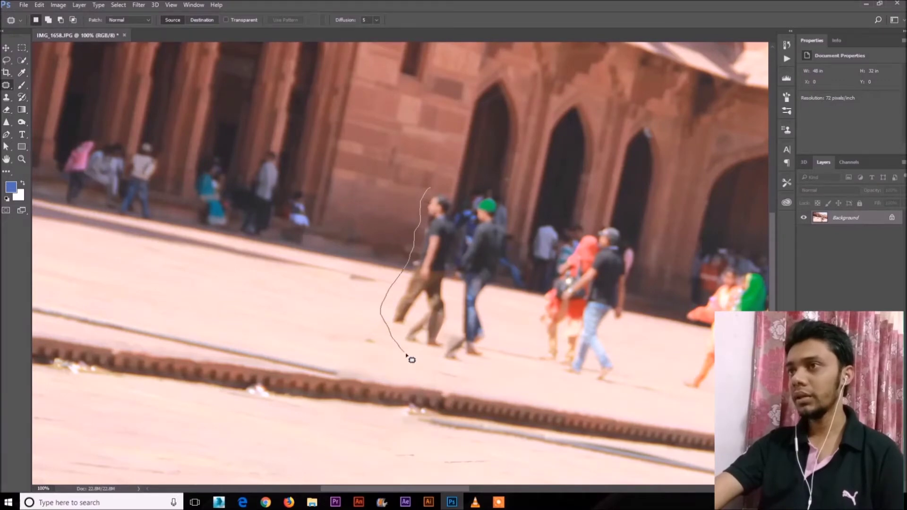
mouse_move(488, 348)
left_mouse_down()
mouse_move(491, 295)
mouse_move(515, 239)
left_mouse_up()
left_click_drag(502, 198, 429, 189)
key("shift+F5")
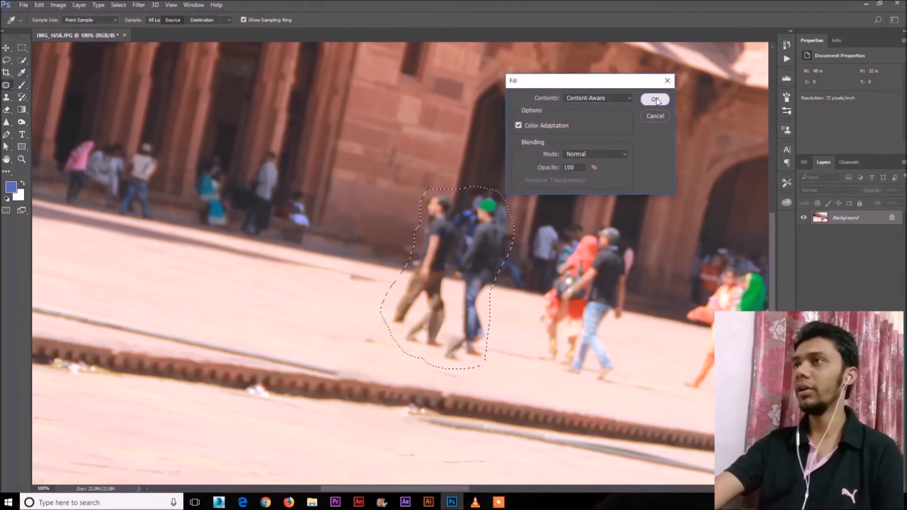
left_click(655, 99)
key("ctrl+d")
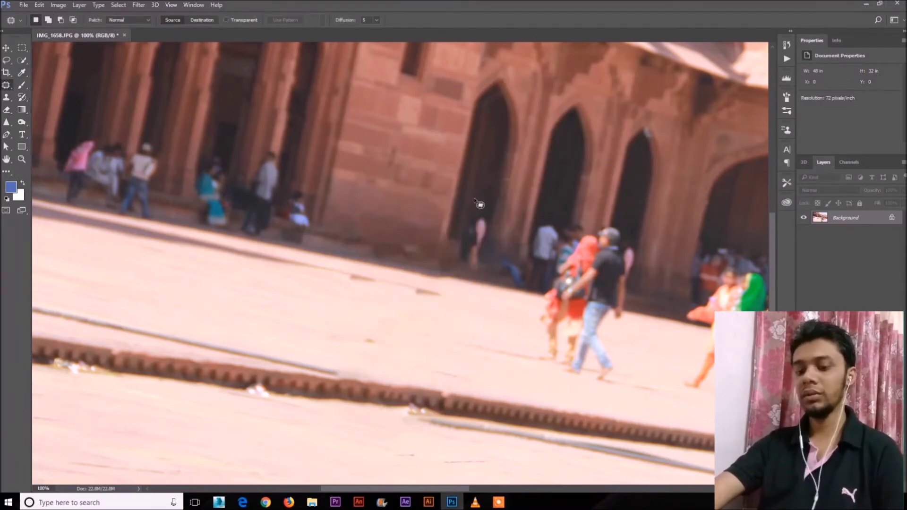
- Outline the person in pink at the foot of the first narrow archway, remove them with a Content-Aware fill, and clear the selection
mouse_move(491, 271)
left_mouse_down()
mouse_move(498, 230)
mouse_move(474, 211)
left_mouse_up()
key("shift+F5")
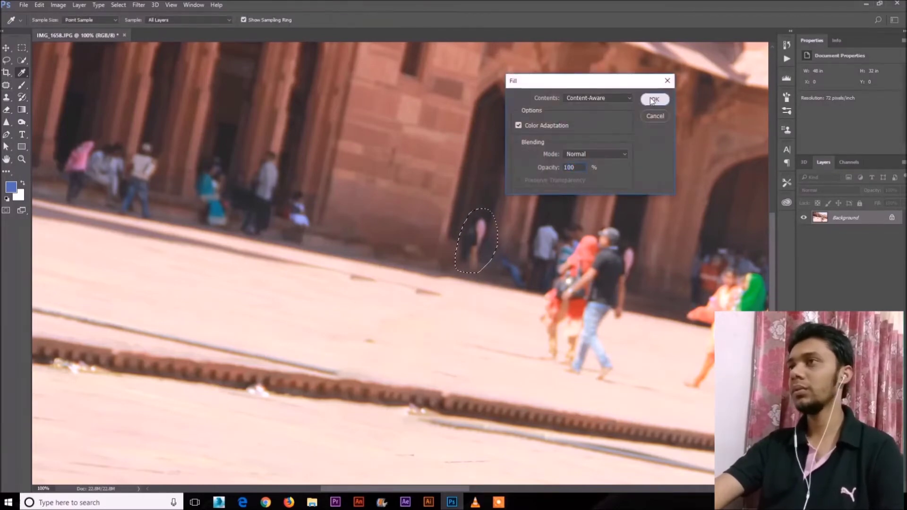
key("Return")
key("ctrl+d")
- Outline the small blue figure beside the wall base and remove it with a Content-Aware fill
left_click_drag(509, 252, 489, 265)
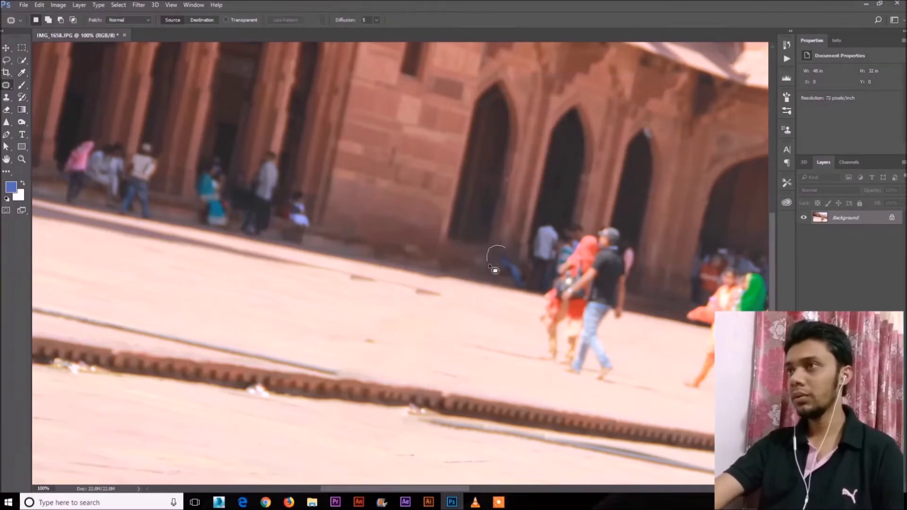
mouse_move(530, 300)
left_mouse_down()
mouse_move(522, 259)
mouse_move(501, 246)
left_mouse_up()
key("shift+F5")
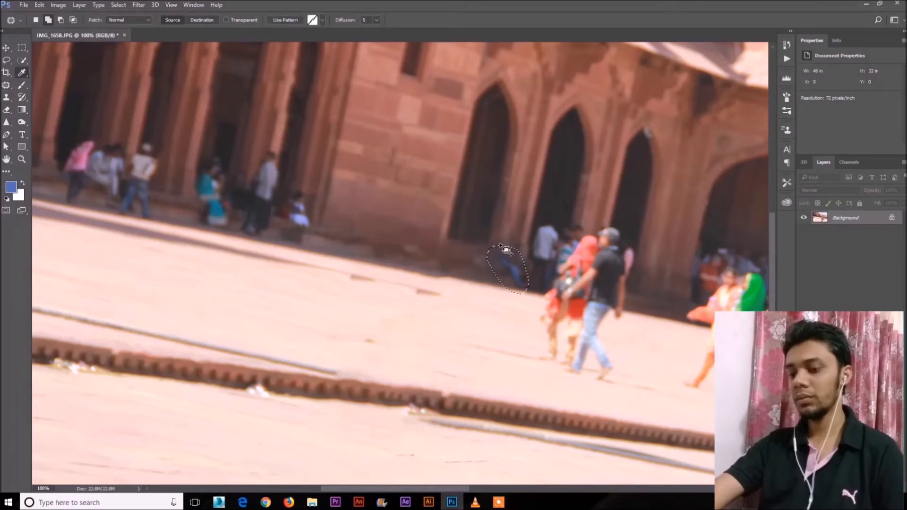
left_click(655, 117)
- Outline the area to remove by the columns near the photo's left edge, apply a Content-Aware fill, and clear the selection
mouse_move(289, 248)
left_mouse_down()
mouse_move(390, 265)
mouse_move(516, 316)
left_mouse_up()
mouse_move(226, 176)
left_mouse_down()
mouse_move(207, 183)
mouse_move(193, 229)
mouse_move(205, 265)
mouse_move(228, 264)
mouse_move(247, 212)
left_mouse_up()
left_click_drag(230, 178, 226, 176)
key("shift+F5")
left_click(654, 99)
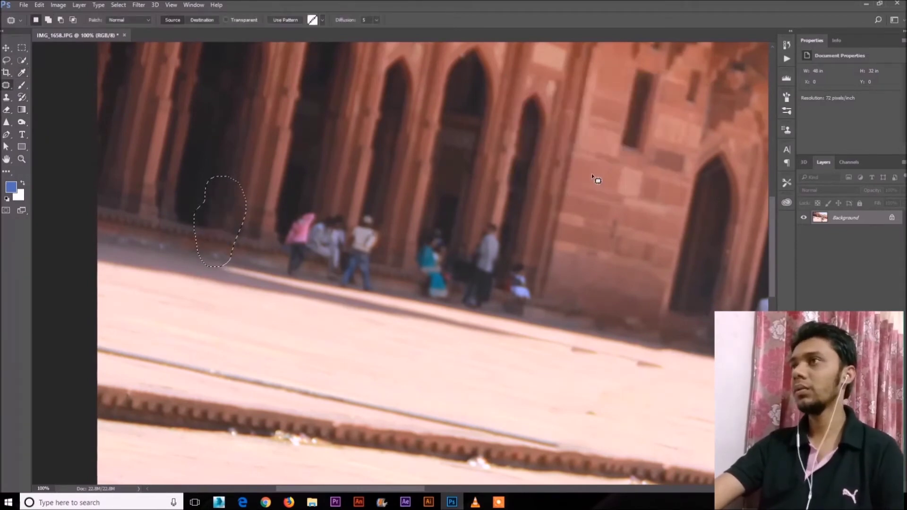
key("ctrl+d")
- Outline the group with the person in the pink shirt beside the columns and remove it with a Content-Aware fill at 100% opacity
left_click_drag(311, 205, 277, 246)
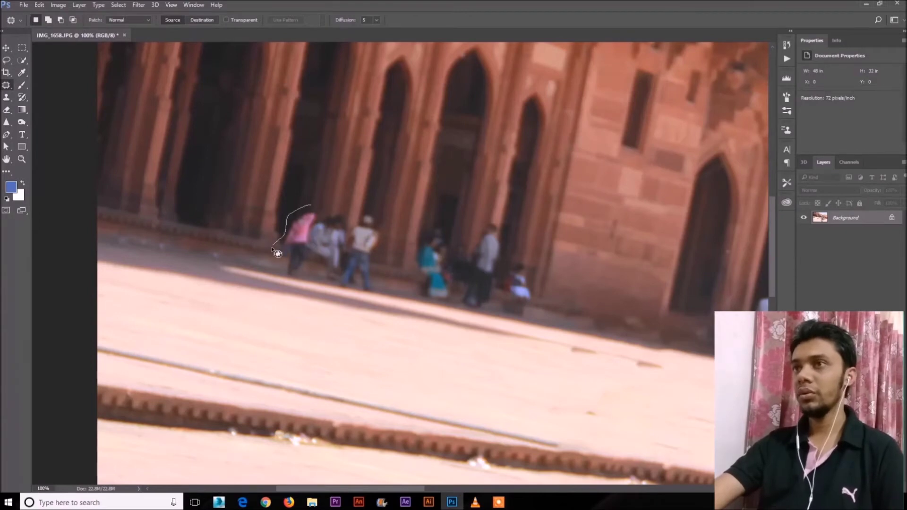
mouse_move(381, 298)
left_mouse_down()
mouse_move(384, 220)
mouse_move(364, 204)
mouse_move(312, 206)
left_mouse_up()
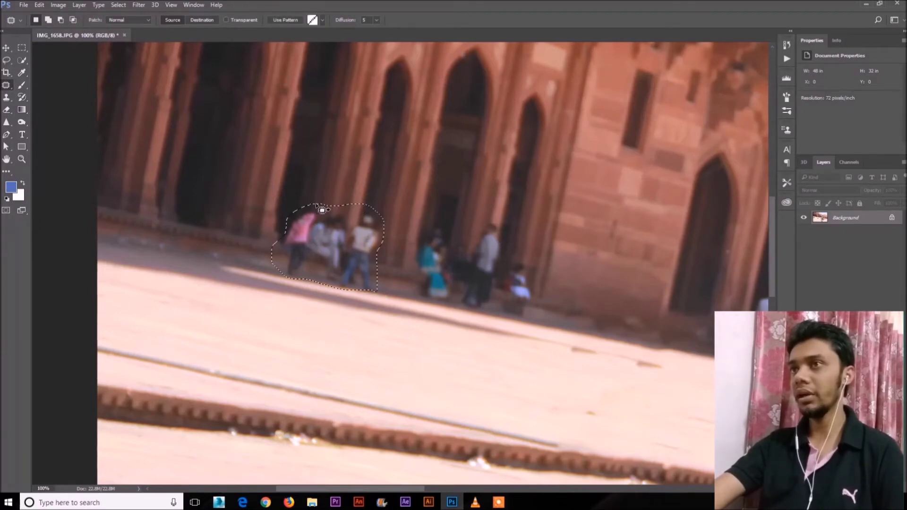
key("shift+F5")
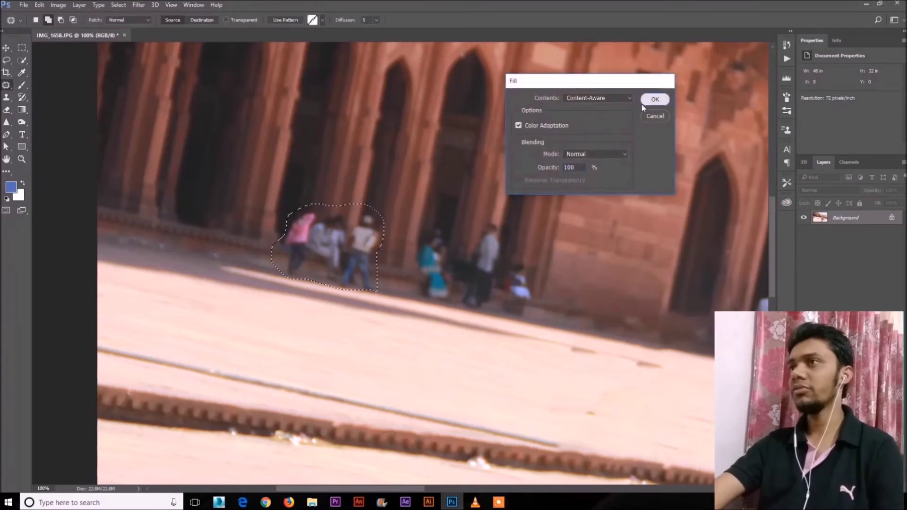
left_click(648, 100)
- Outline the group with the woman in teal and the seated person in blue, apply a Content-Aware fill, and clear the selection
left_click_drag(438, 220, 412, 235)
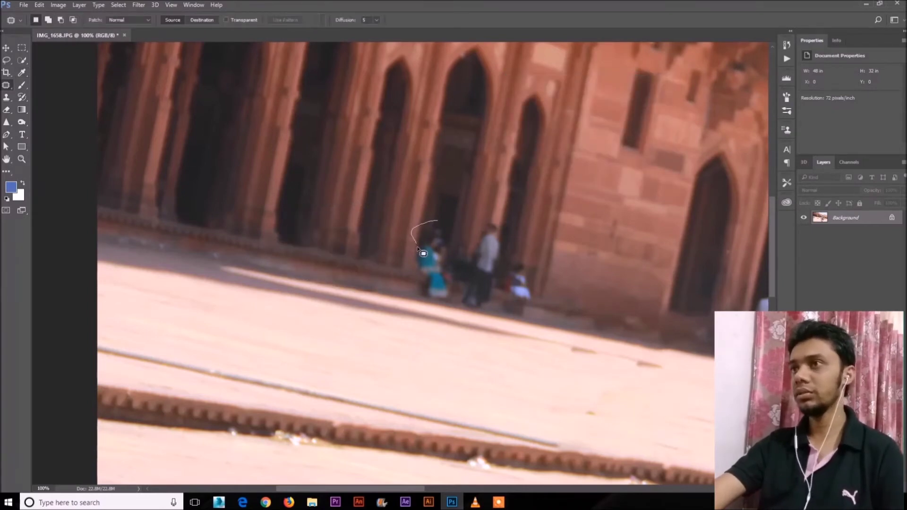
left_click_drag(451, 313, 519, 320)
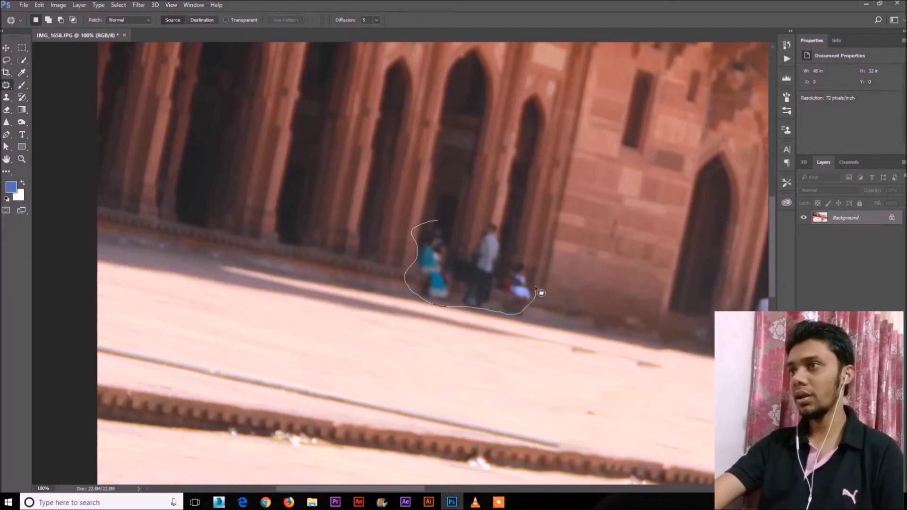
mouse_move(526, 249)
left_mouse_down()
mouse_move(494, 222)
mouse_move(418, 230)
left_mouse_up()
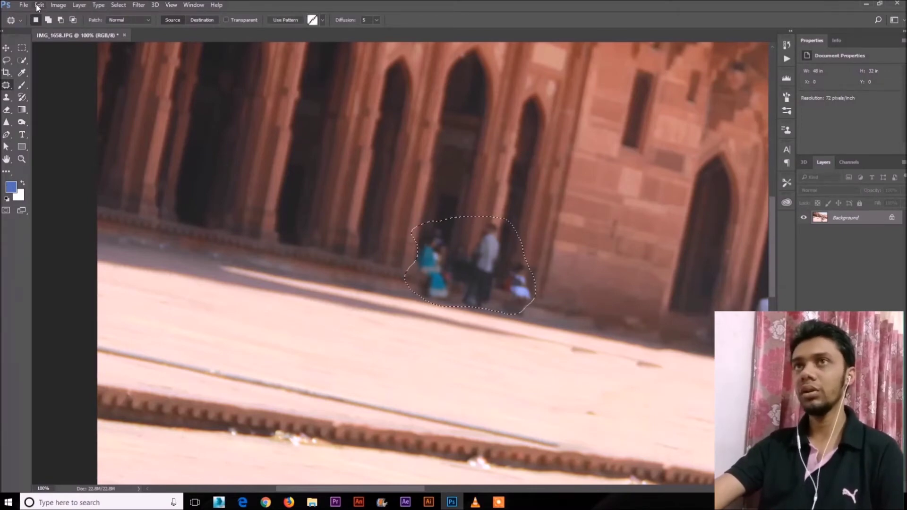
key("shift+F5")
left_click(666, 97)
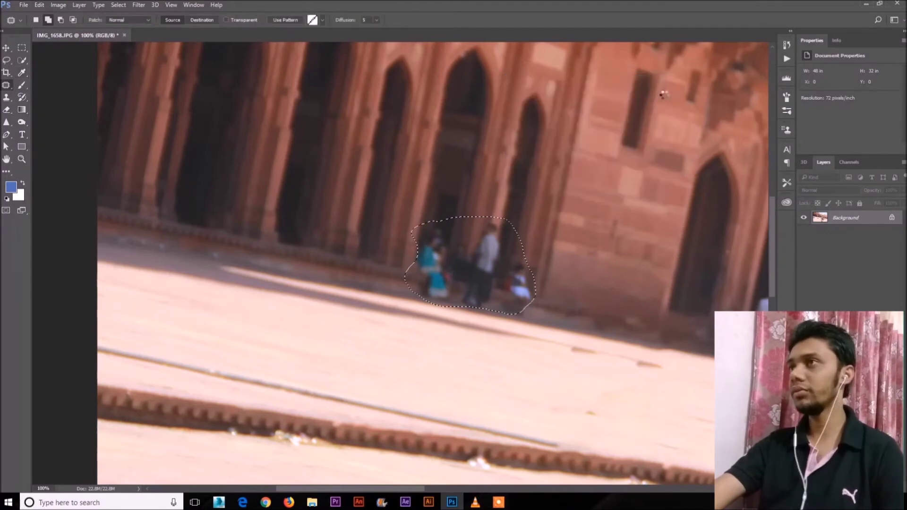
key("ctrl+d")
- Outline the couple in red and black with the people behind them, remove them with a Content-Aware fill, and clear the selection
left_click_drag(486, 290, 246, 237)
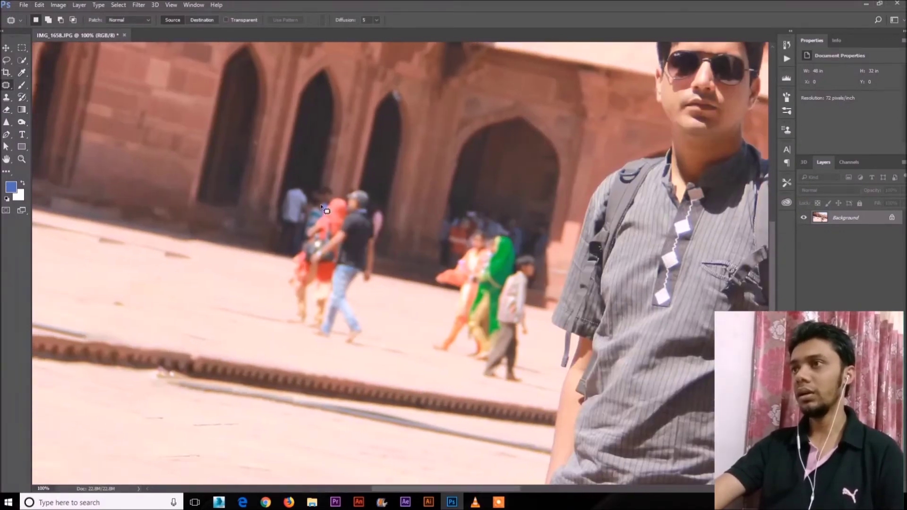
mouse_move(297, 176)
left_mouse_down()
mouse_move(279, 200)
mouse_move(283, 231)
left_mouse_up()
mouse_move(359, 353)
left_mouse_down()
mouse_move(375, 327)
mouse_move(395, 207)
left_mouse_up()
left_click_drag(352, 180, 297, 177)
key("i")
key("shift+F5")
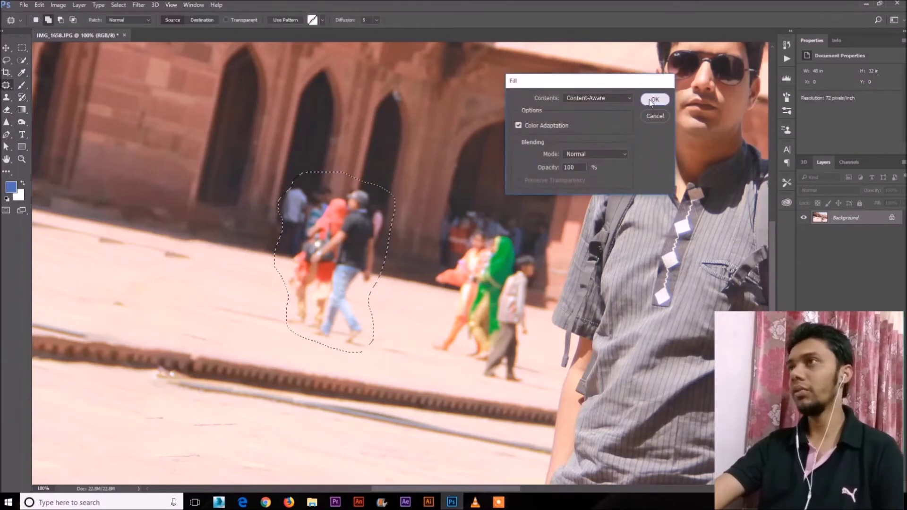
left_click(655, 99)
key("ctrl+d")
- Outline the two women and the boy walking beside the man, remove them with a Content-Aware fill, and clear the selection
left_click_drag(358, 295, 340, 300)
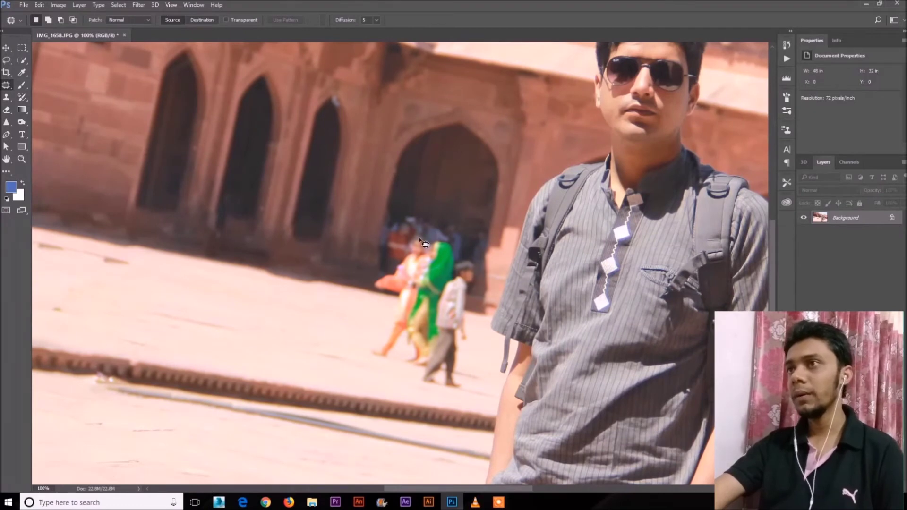
mouse_move(401, 259)
left_mouse_down()
mouse_move(371, 294)
mouse_move(390, 313)
mouse_move(362, 349)
mouse_move(422, 397)
mouse_move(457, 399)
mouse_move(477, 299)
left_mouse_up()
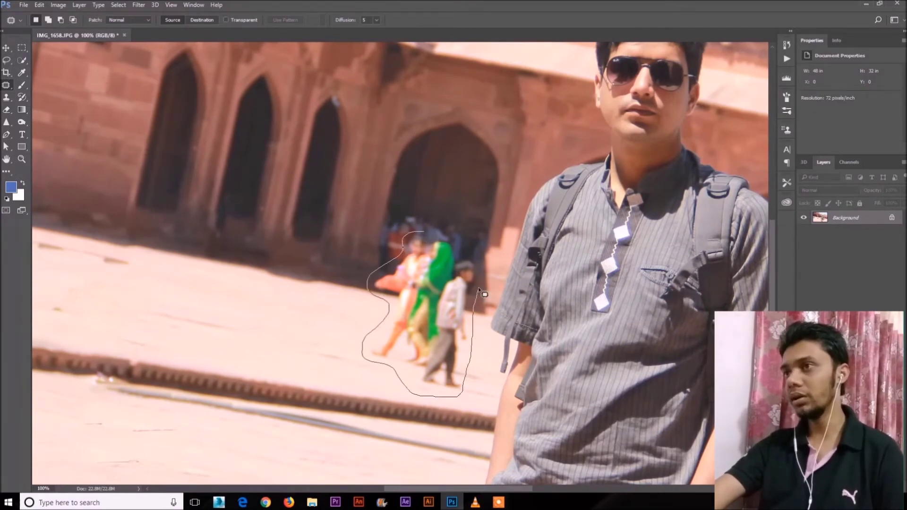
left_click_drag(472, 249, 418, 233)
key("shift+BackSpace")
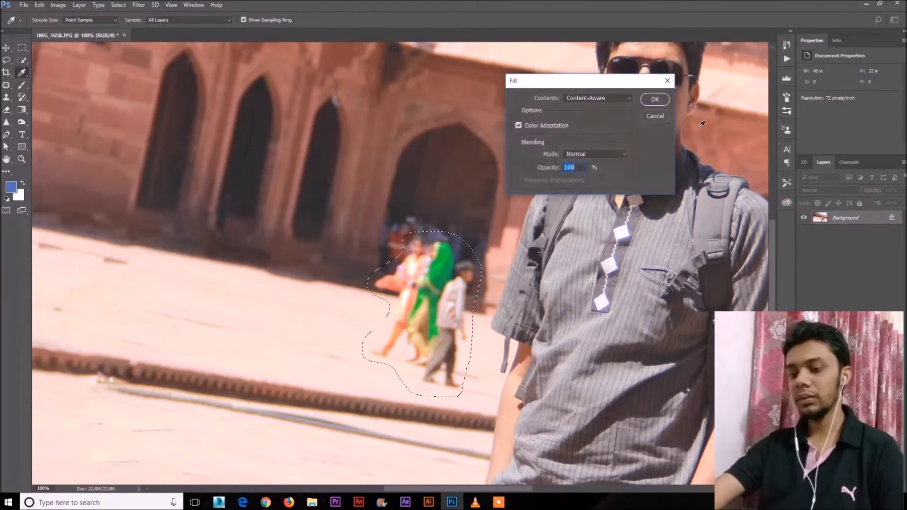
left_click(655, 99)
key("ctrl+d")
- Outline the crowd inside the large archway and replace it with a Content-Aware fill at 100% opacity
mouse_move(401, 195)
left_mouse_down()
mouse_move(378, 237)
mouse_move(375, 273)
left_mouse_up()
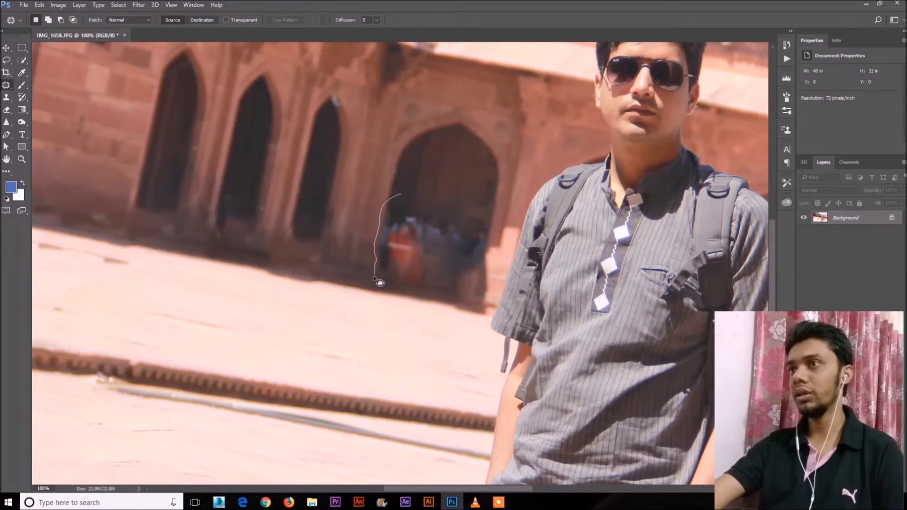
mouse_move(494, 255)
left_mouse_down()
mouse_move(489, 216)
mouse_move(444, 194)
mouse_move(401, 195)
left_mouse_up()
key("shift+BackSpace")
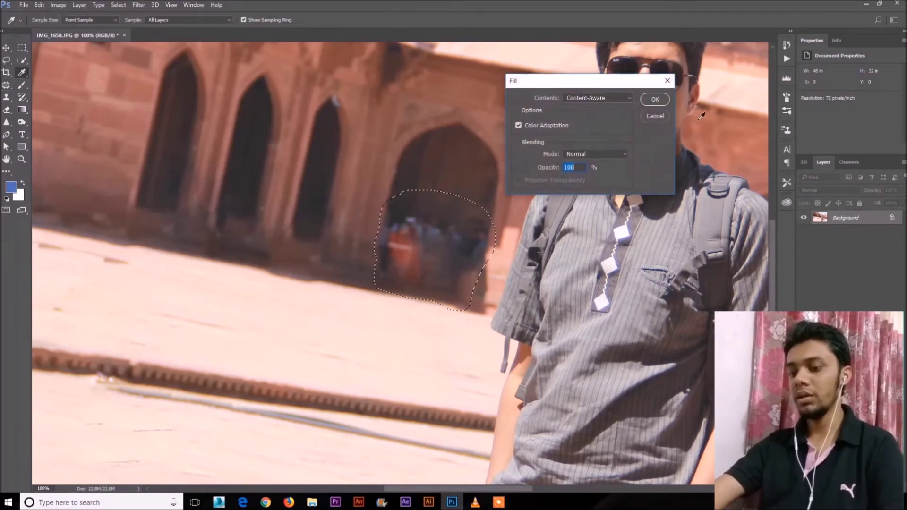
left_click(655, 99)
- Try to replace the reddish leftover between the large archway and the man's sleeve with a Content-Aware fill
left_click_drag(482, 212, 464, 227)
mouse_move(486, 309)
left_mouse_down()
mouse_move(502, 251)
mouse_move(498, 217)
mouse_move(470, 217)
left_mouse_up()
key("shift+BackSpace")
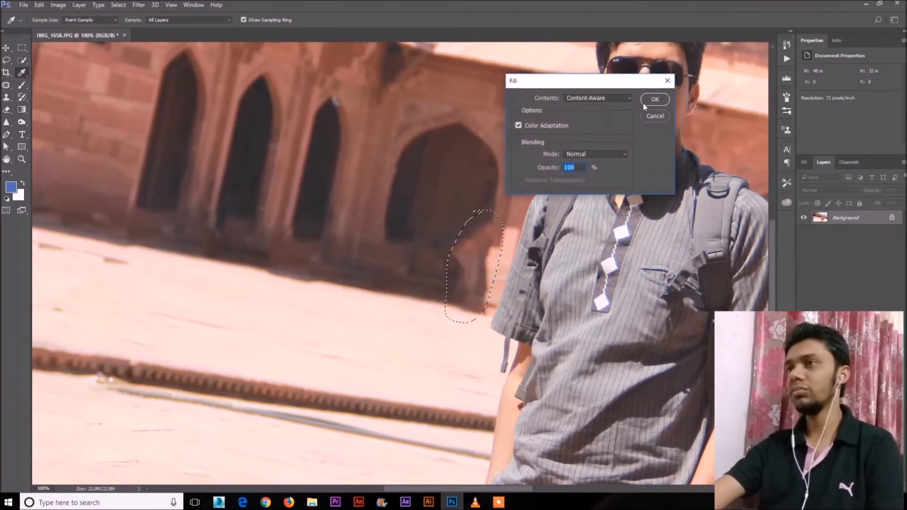
left_click(652, 99)
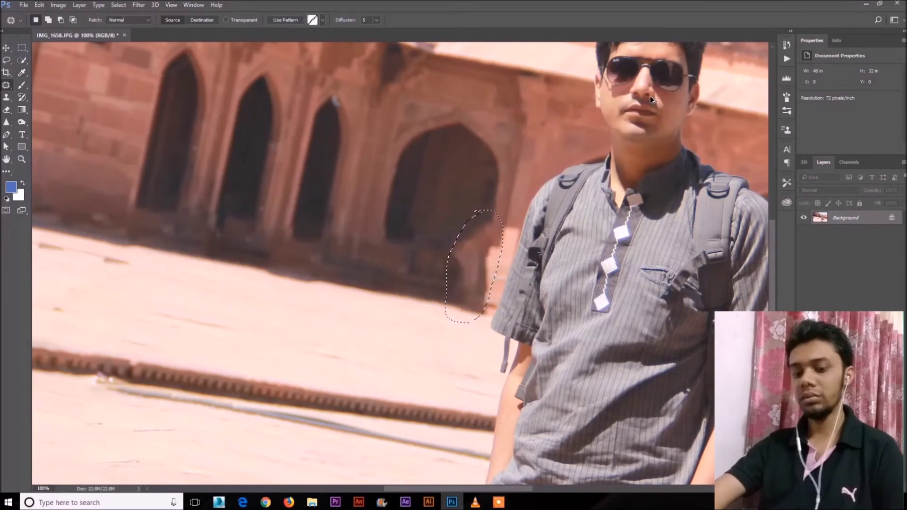
key("ctrl+d")
- Try a wider outline around the reddish leftover by the large archway, apply a Content-Aware fill, and clear the selection
left_click_drag(474, 202, 462, 218)
left_click_drag(446, 267, 440, 320)
mouse_move(498, 251)
left_mouse_down()
mouse_move(494, 204)
mouse_move(478, 201)
left_mouse_up()
key("shift+BackSpace")
left_click(660, 102)
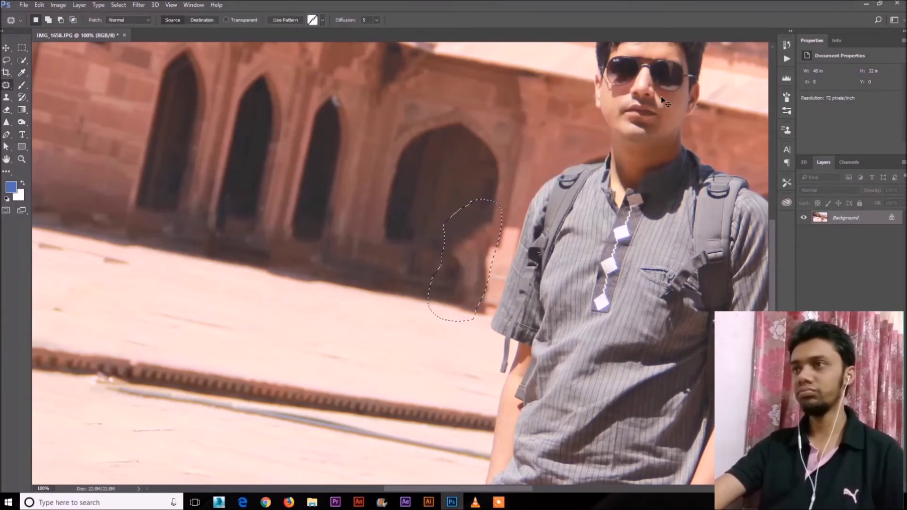
key("ctrl+plus")
key("ctrl+d")
- Try a closer outline of the leftover at the large archway's lower right, apply a Content-Aware fill, and undo the result
left_click_drag(595, 178, 364, 249)
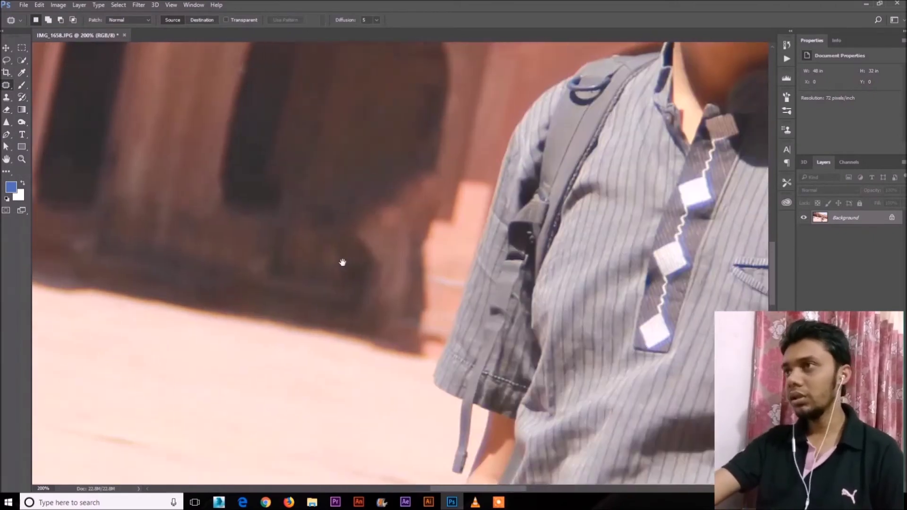
mouse_move(438, 184)
left_mouse_down()
mouse_move(365, 257)
mouse_move(360, 386)
left_mouse_up()
left_click_drag(423, 393, 439, 317)
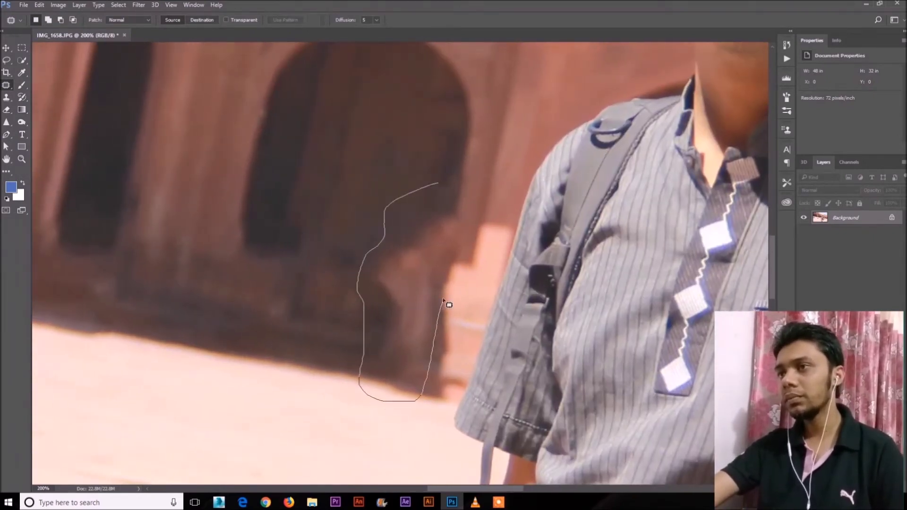
left_click_drag(456, 184, 440, 185)
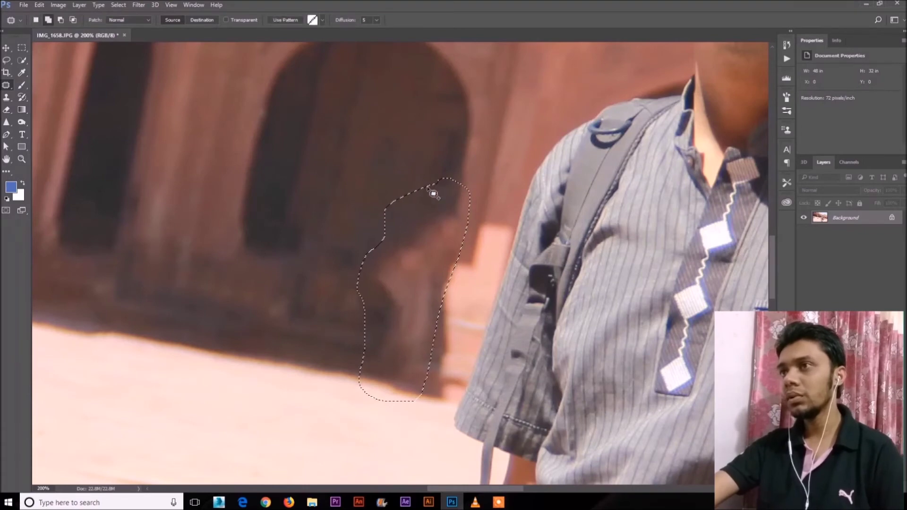
key("shift+BackSpace")
left_click(655, 99)
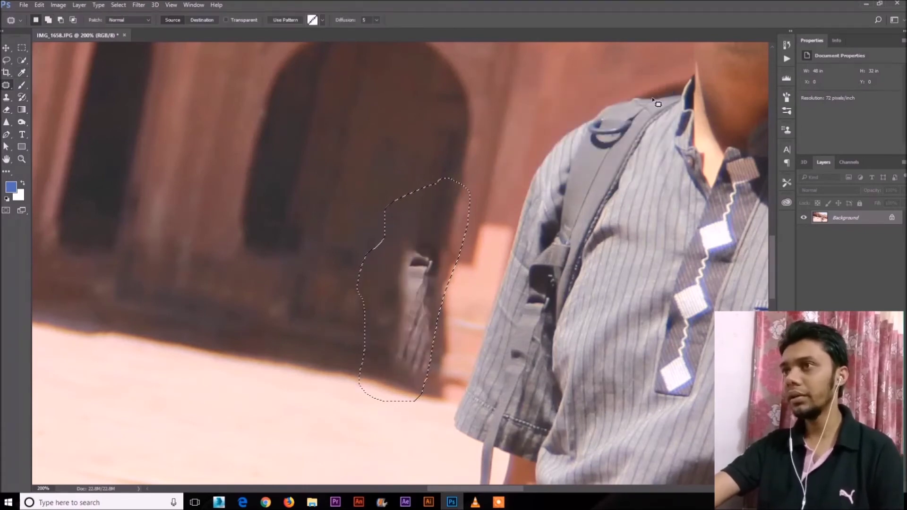
key("ctrl+minus")
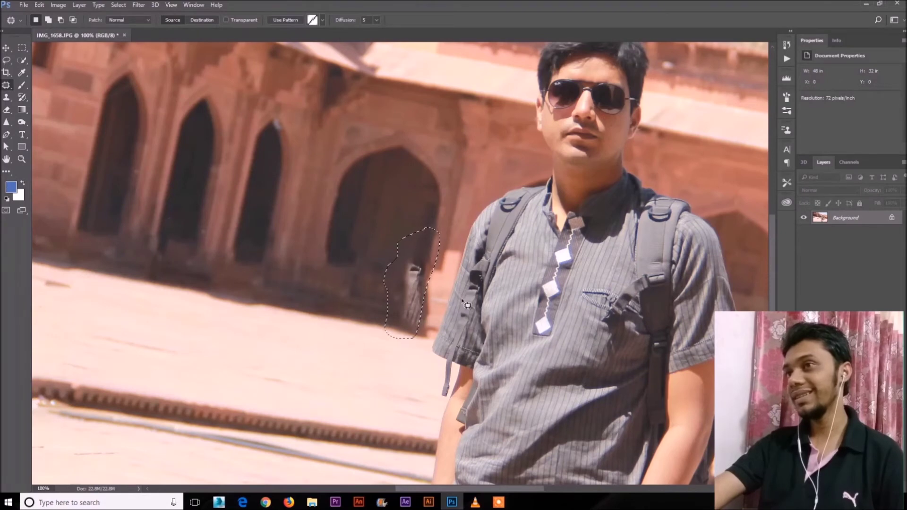
key("ctrl+d")
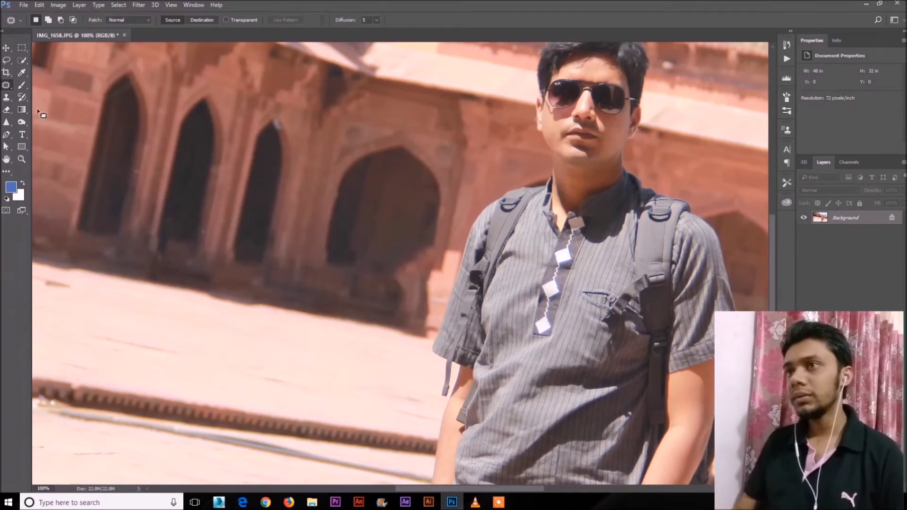
- Paint over the reddish leftover at the large archway's lower right using the Clone Stamp Tool, sampling the dark archway interior
left_click(7, 98)
mouse_move(352, 206)
left_mouse_down()
mouse_move(392, 227)
mouse_move(416, 222)
mouse_move(403, 254)
left_mouse_up()
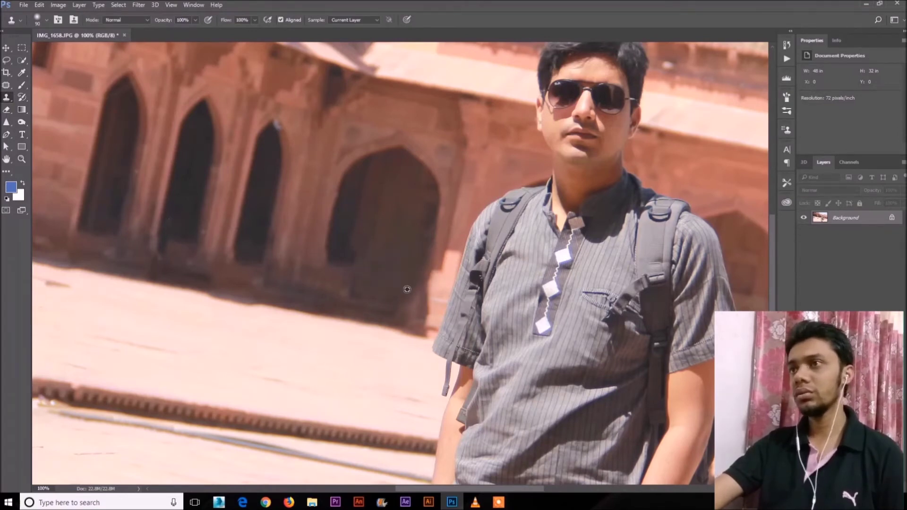
right_click(7, 97)
left_click(43, 98)
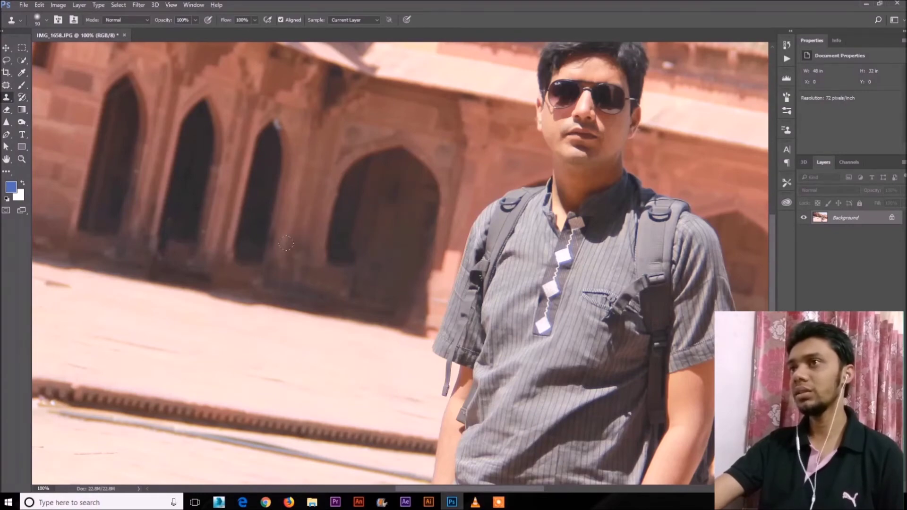
- Outline the leftover marks on the pavement below the central archways with the Patch Tool and apply a Content-Aware fill
key("ctrl+minus")
key("ctrl+minus")
key("ctrl+minus")
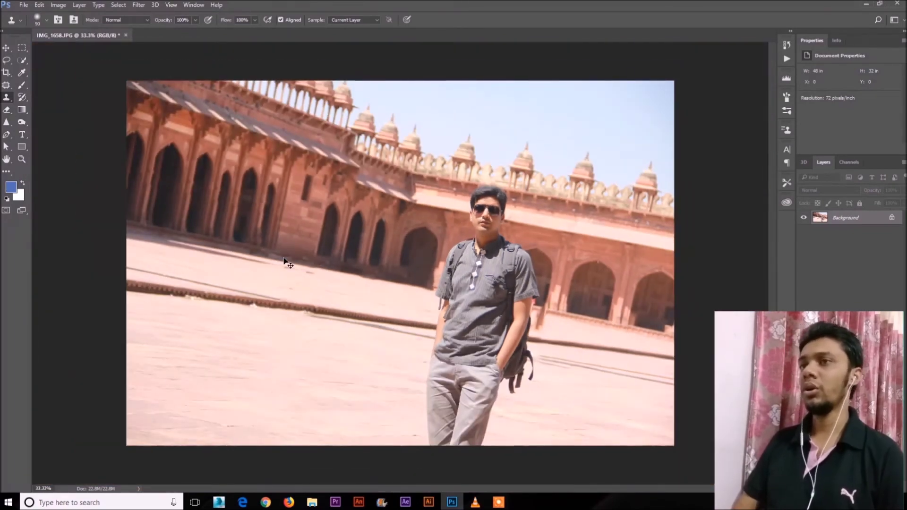
key("ctrl+plus")
left_click_drag(283, 256, 360, 290)
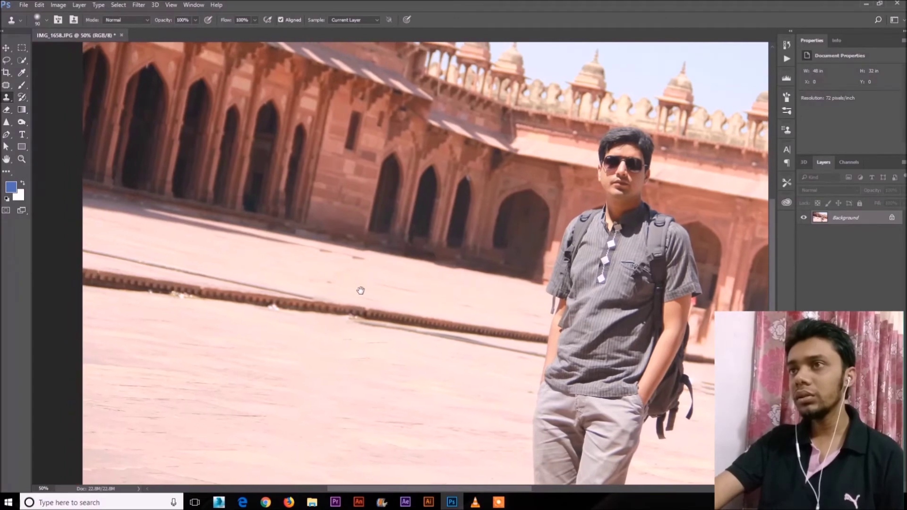
right_click(5, 86)
left_click(52, 89)
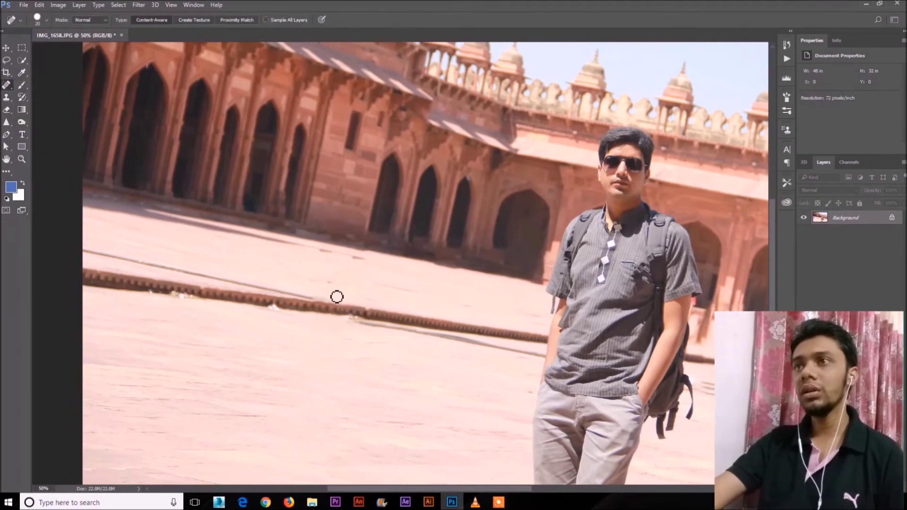
right_click(5, 87)
left_click(52, 104)
left_click_drag(309, 273, 404, 296)
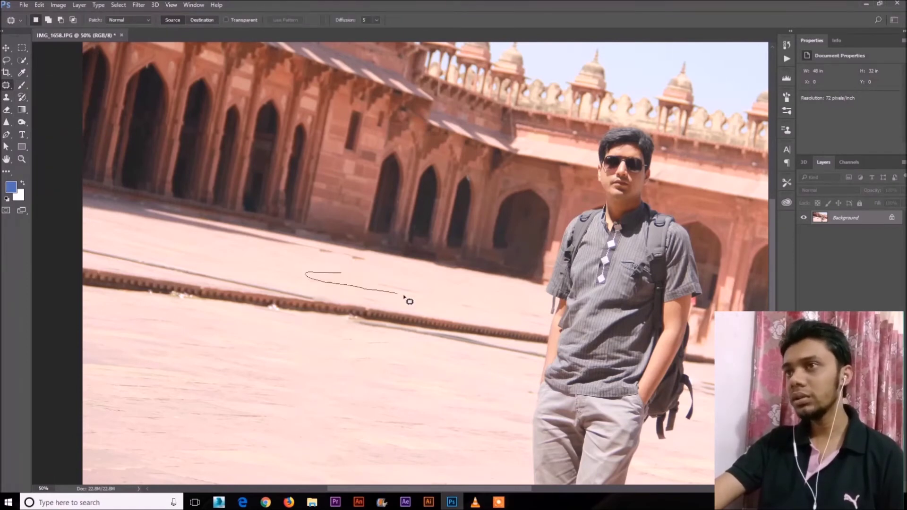
left_click_drag(339, 274, 341, 274)
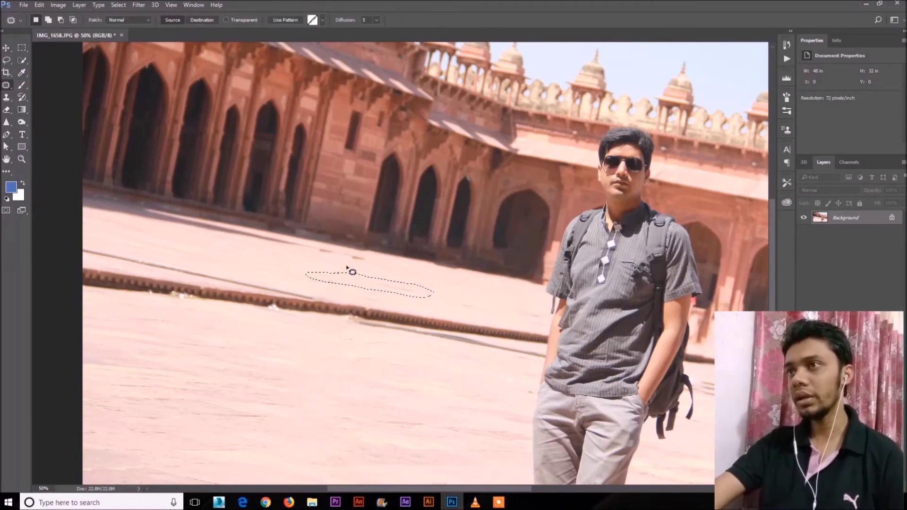
key("shift+F5")
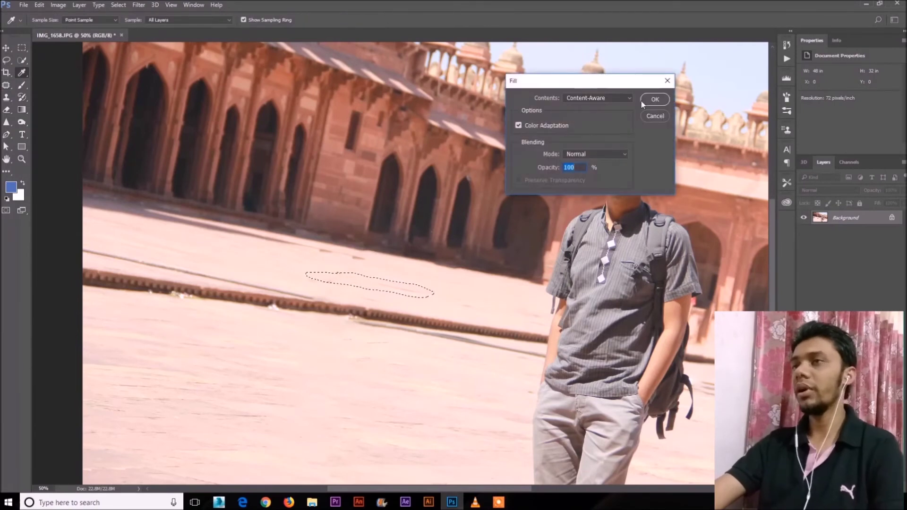
left_click(654, 99)
- Outline the pavement patch between the dark curb line and the man's elbow and apply a Content-Aware fill
mouse_move(469, 298)
left_mouse_down()
mouse_move(440, 298)
mouse_move(496, 314)
mouse_move(460, 287)
left_mouse_up()
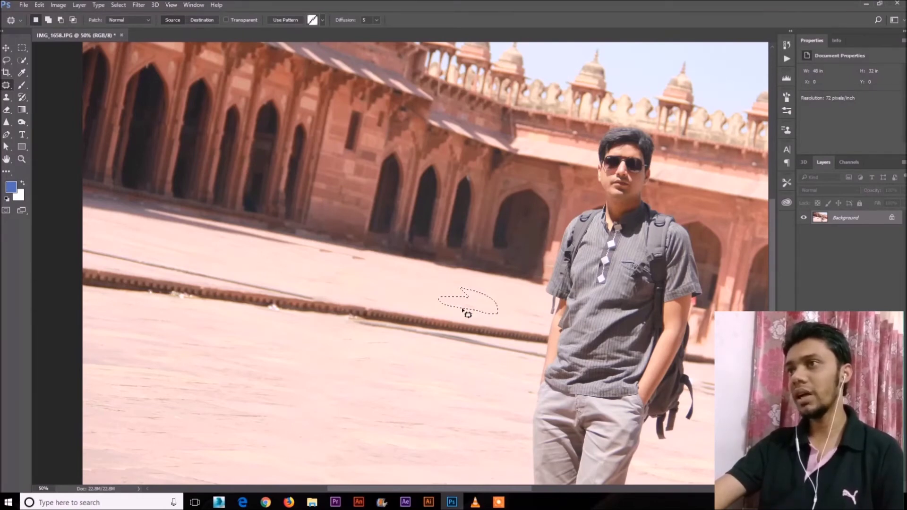
key("shift+BackSpace")
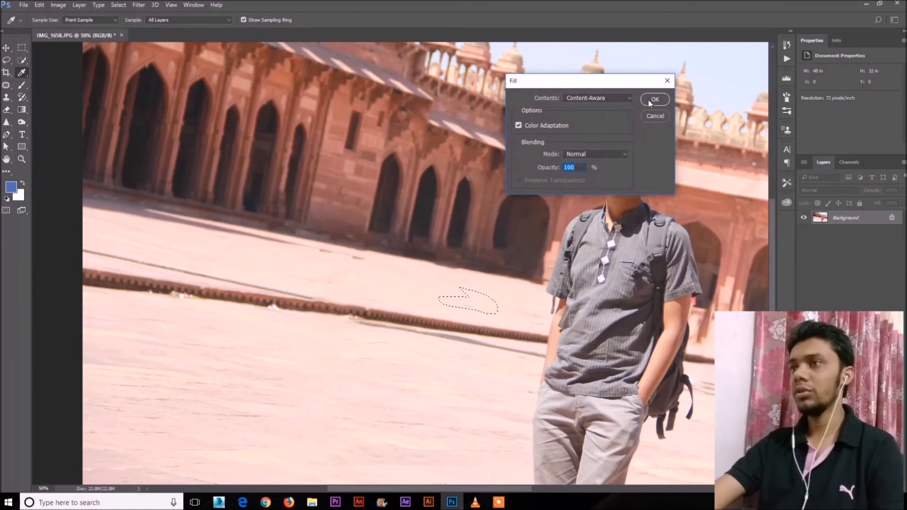
left_click(655, 100)
- Outline the small remaining mark on the pavement just above the middle of the curb line and fill it with Content-Aware
mouse_move(520, 317)
left_mouse_down()
mouse_move(272, 229)
mouse_move(293, 250)
mouse_move(356, 266)
mouse_move(495, 278)
mouse_move(532, 314)
mouse_move(526, 326)
left_mouse_up()
mouse_move(356, 281)
left_mouse_down()
mouse_move(394, 296)
mouse_move(353, 286)
left_mouse_up()
key("i")
key("shift+F5")
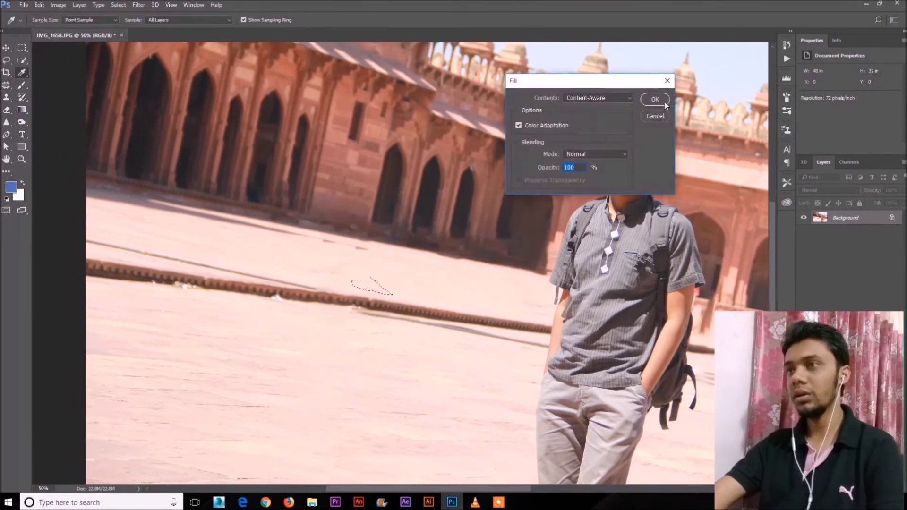
left_click(665, 103)
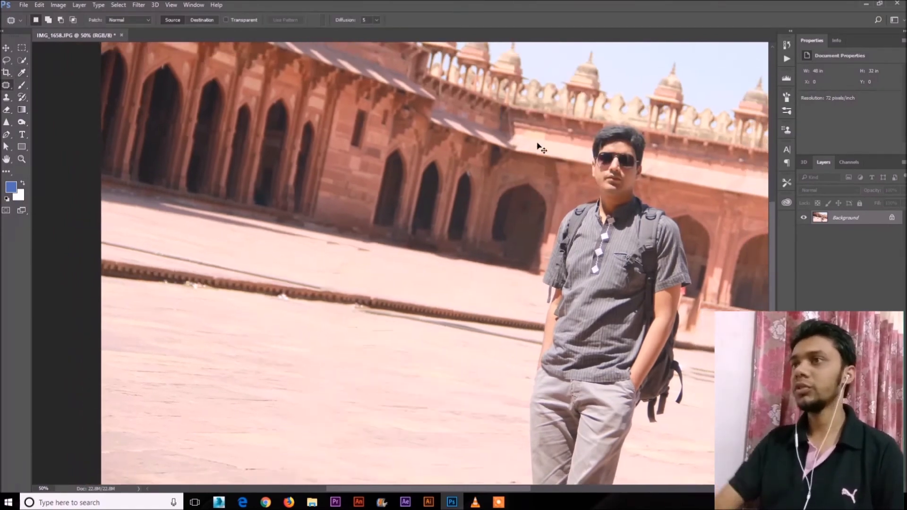
key("ctrl+minus")
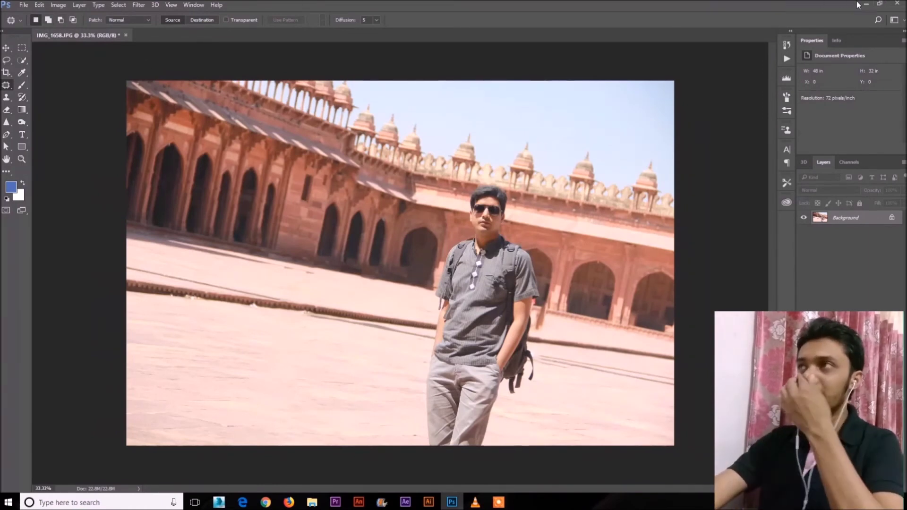
- Save the retouched photo to the Desktop as a JPEG named rtt, accept the JPEG options, and close the document
left_click(23, 5)
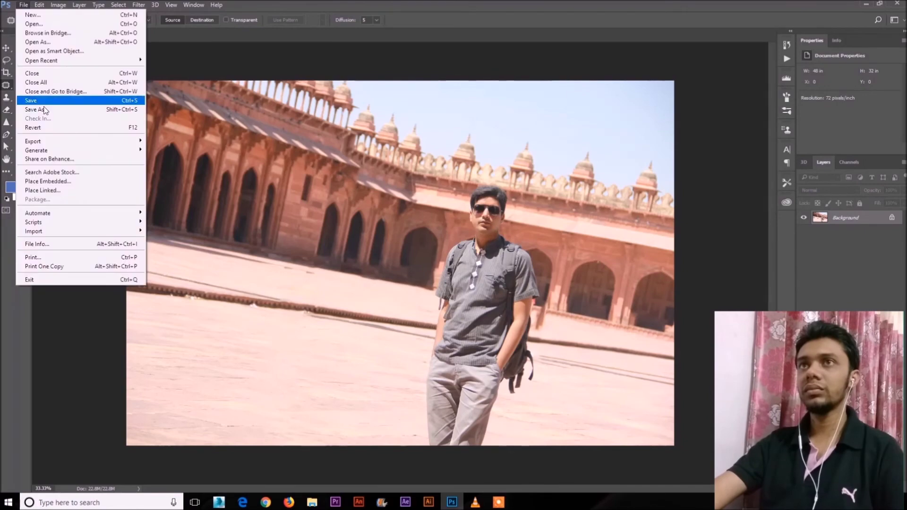
left_click(44, 110)
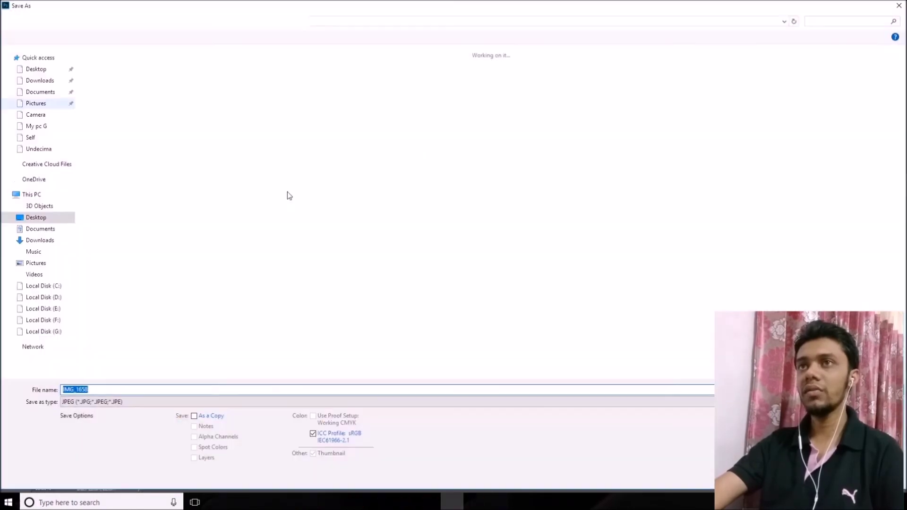
double_click(150, 389)
type("rtt")
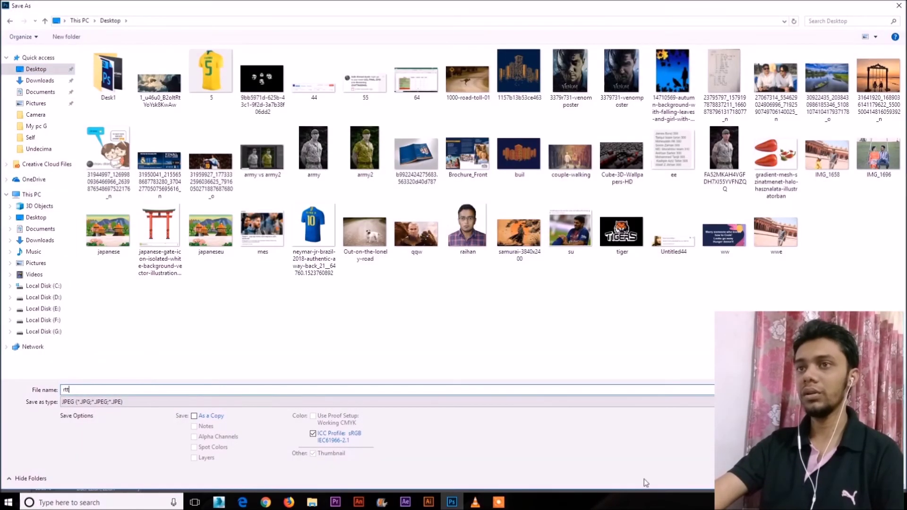
key("Return")
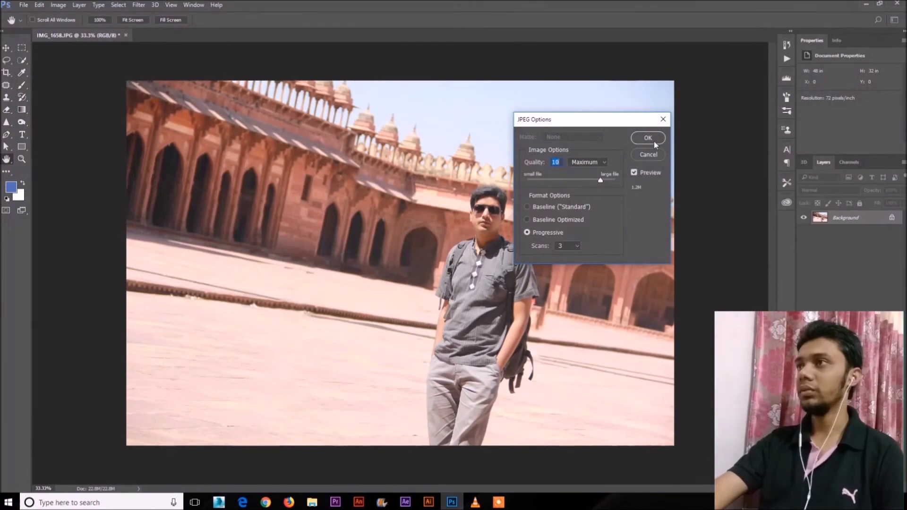
left_click(655, 141)
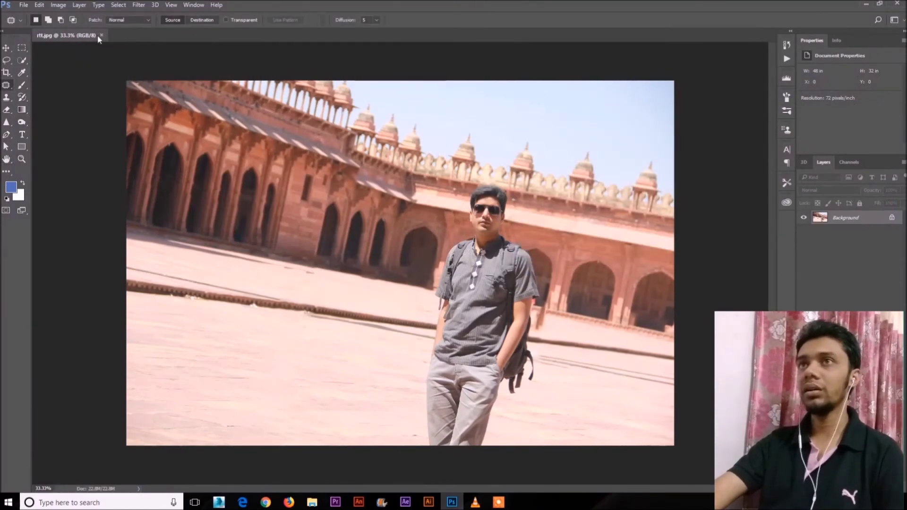
left_click(100, 36)
- Open the original IMG_1658 from the desktop in Photoshop and float it in a smaller window at 25% zoom
left_click(866, 3)
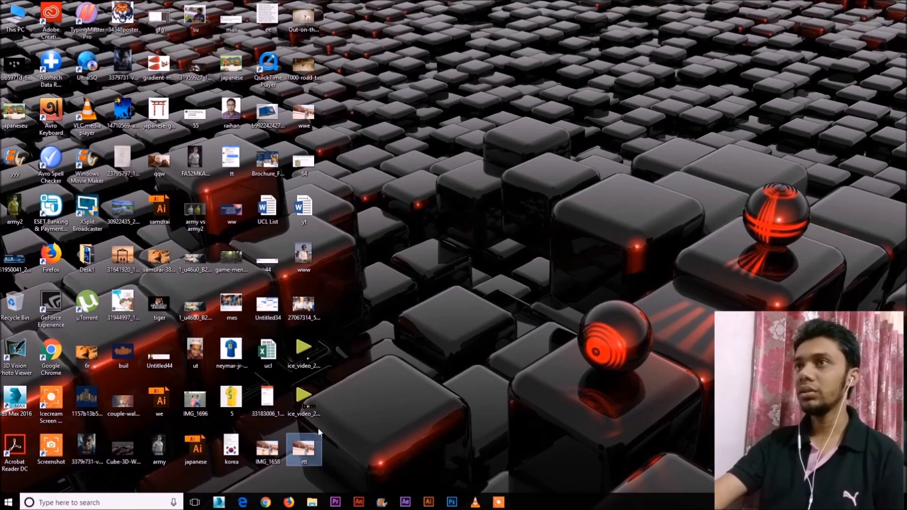
left_click_drag(267, 449, 401, 419)
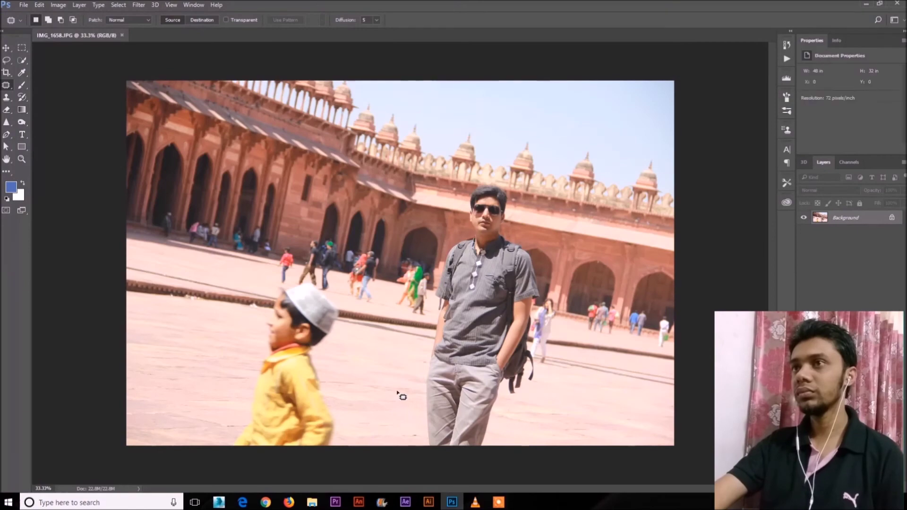
left_click_drag(90, 36, 353, 123)
left_click_drag(666, 90, 495, 155)
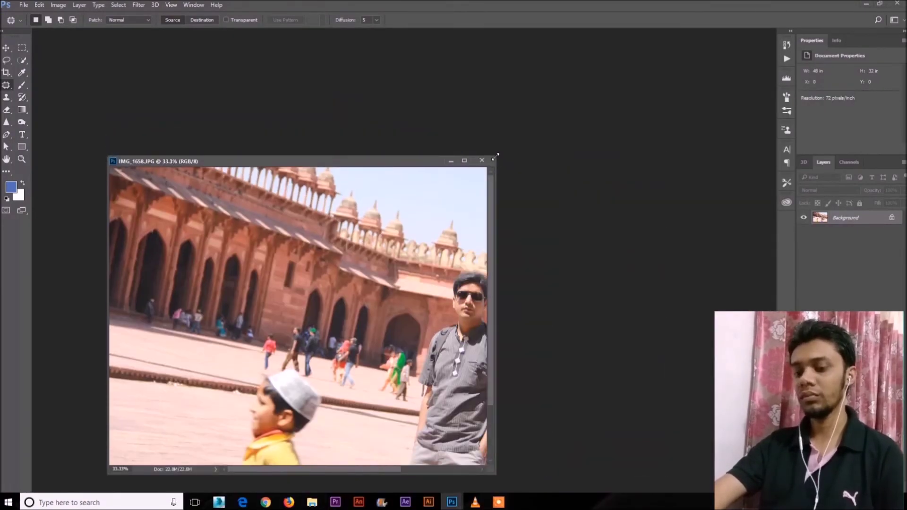
key("ctrl+minus")
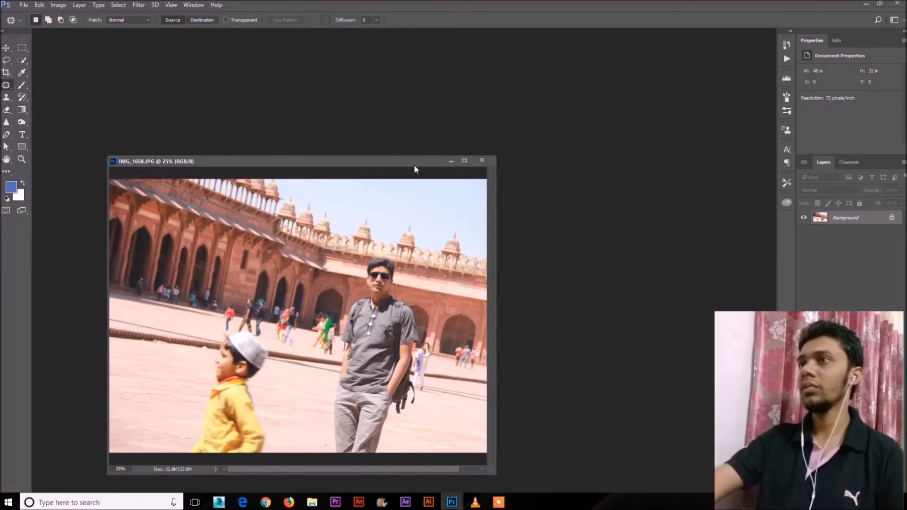
left_click_drag(414, 164, 355, 136)
- Open the wwe image from the desktop in Photoshop and float it in its own window at 25% zoom
left_click(866, 5)
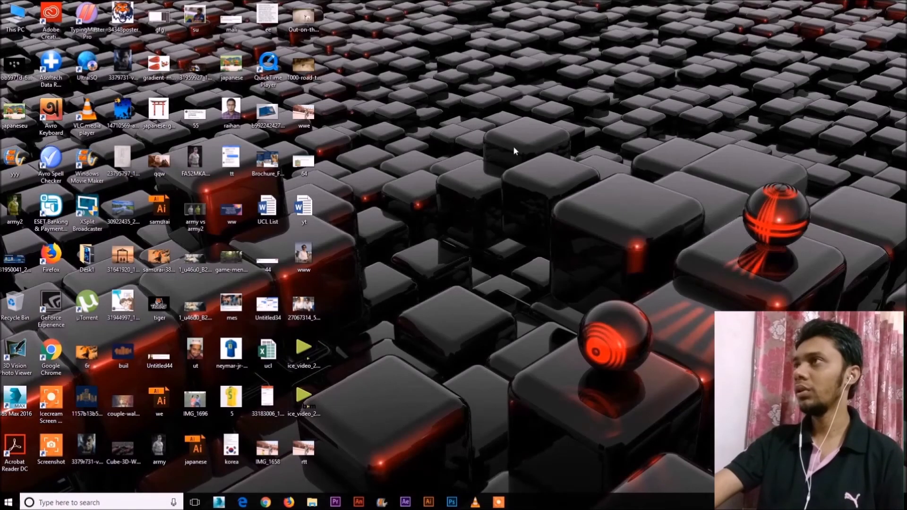
left_click_drag(304, 122, 560, 284)
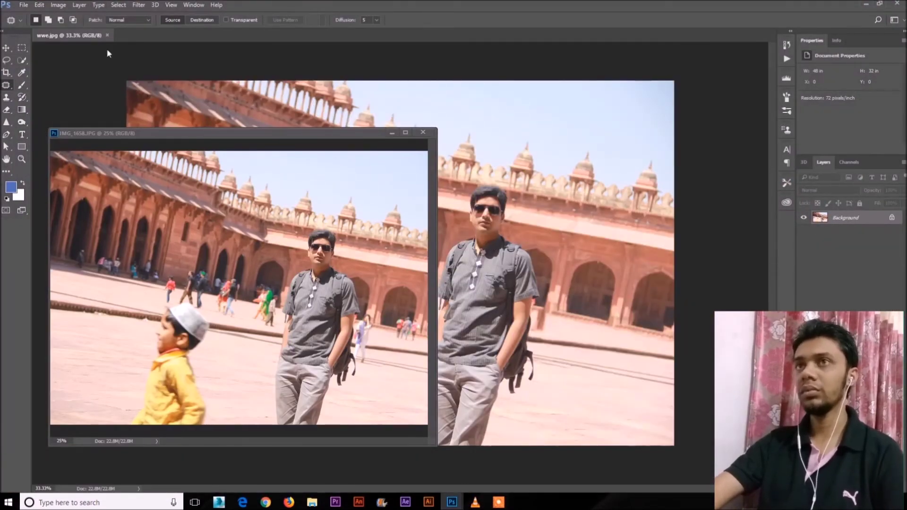
left_click_drag(107, 49, 296, 95)
key("ctrl+minus")
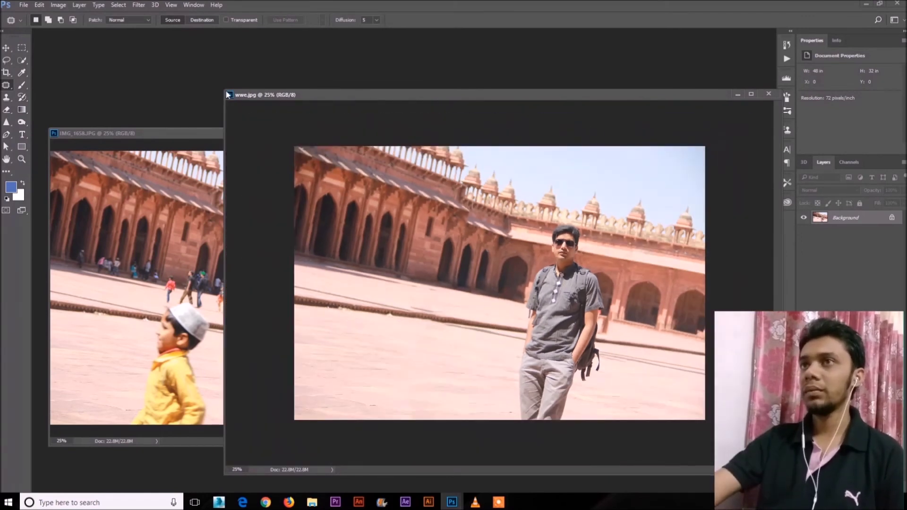
- Arrange the IMG_1658 and wwe windows side by side, with both photos at 16.7% zoom, for a before-and-after comparison
left_click_drag(266, 95, 471, 143)
left_click_drag(296, 134, 260, 135)
left_click_drag(400, 128, 324, 146)
left_click_drag(268, 145, 291, 135)
key("ctrl+minus")
left_click_drag(492, 144, 431, 135)
key("ctrl+minus")
left_click_drag(677, 414, 696, 429)
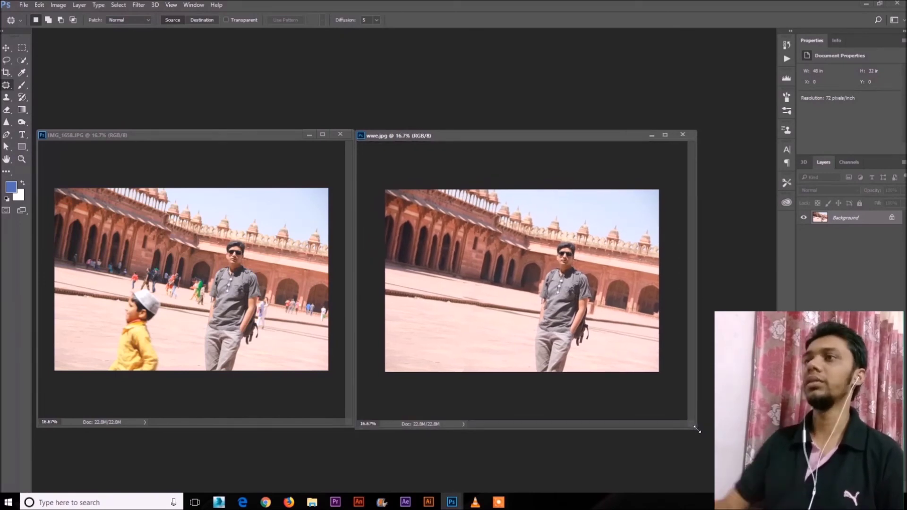